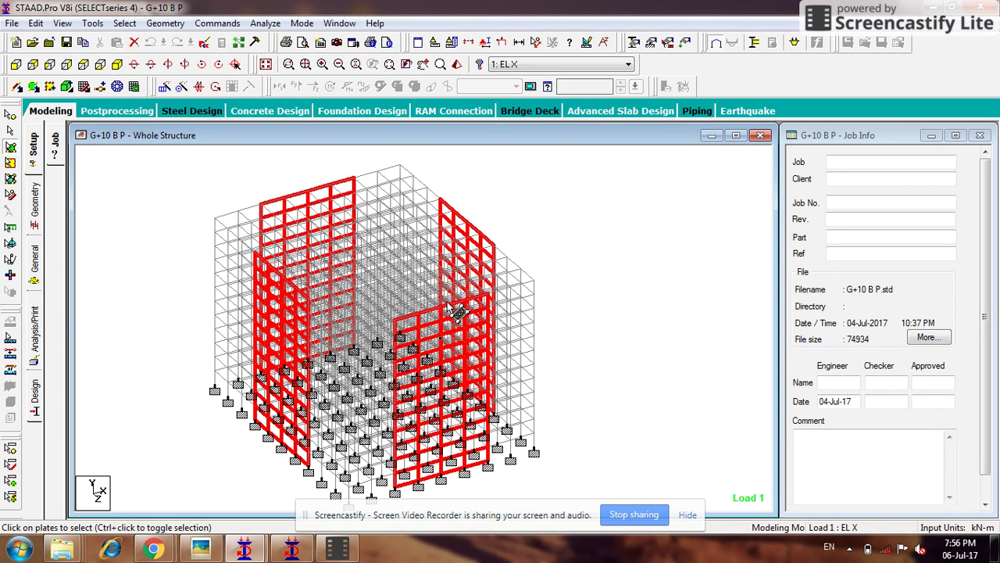
Step: Select all the wall plates on the four sides of the building frame and delete them
{"action": "middle_click_drag", "start_coordinate": [459, 315], "coordinate": [471, 327]}
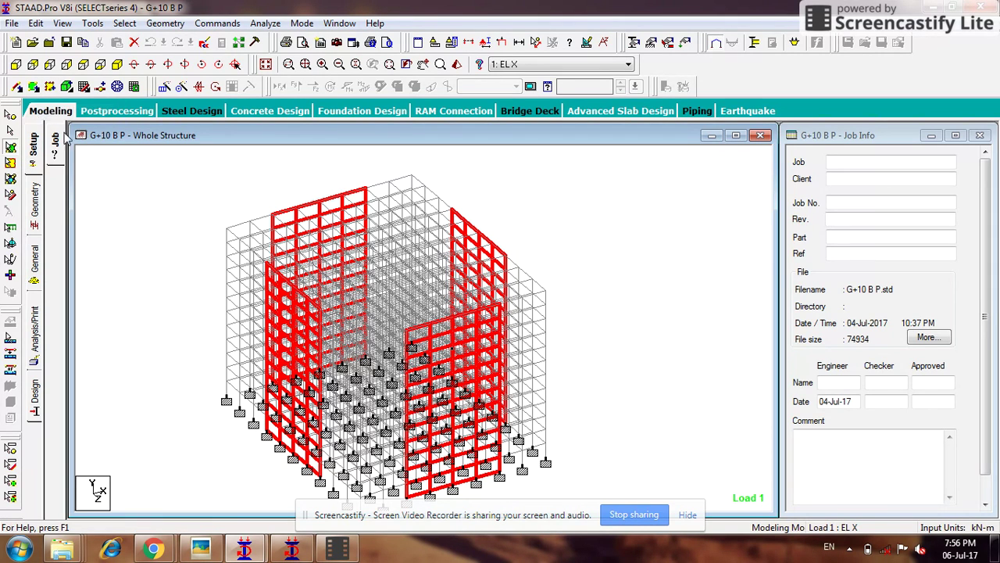
{"action": "left_click", "coordinate": [12, 150]}
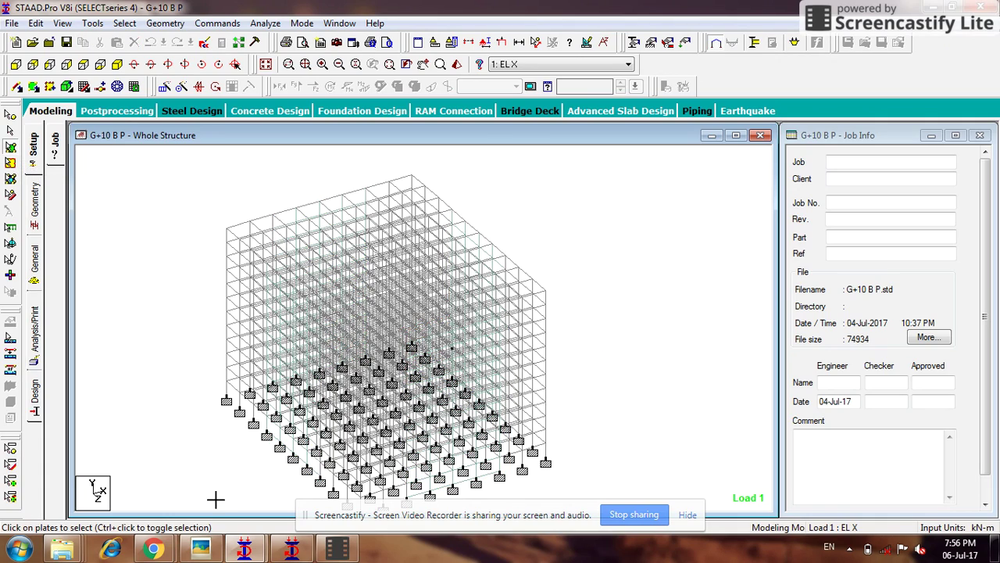
{"action": "scroll", "coordinate": [344, 368], "scroll_direction": "down", "scroll_amount": 1}
{"action": "middle_click_drag", "start_coordinate": [394, 411], "coordinate": [388, 466]}
{"action": "scroll", "coordinate": [406, 386], "scroll_direction": "down", "scroll_amount": 2}
{"action": "left_click_drag", "start_coordinate": [594, 236], "coordinate": [272, 439]}
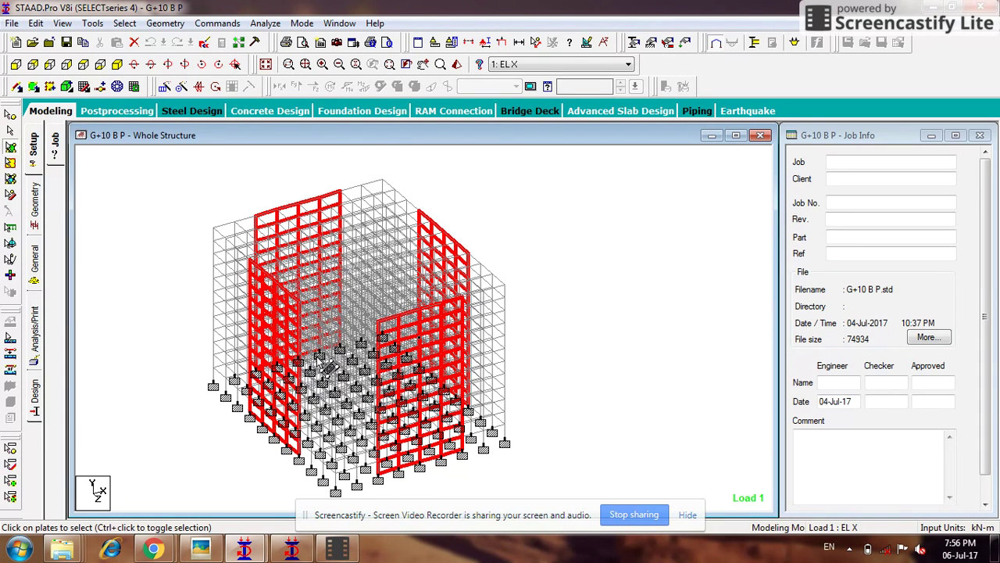
{"action": "left_click", "coordinate": [49, 86]}
{"action": "left_click_drag", "start_coordinate": [398, 232], "coordinate": [395, 248]}
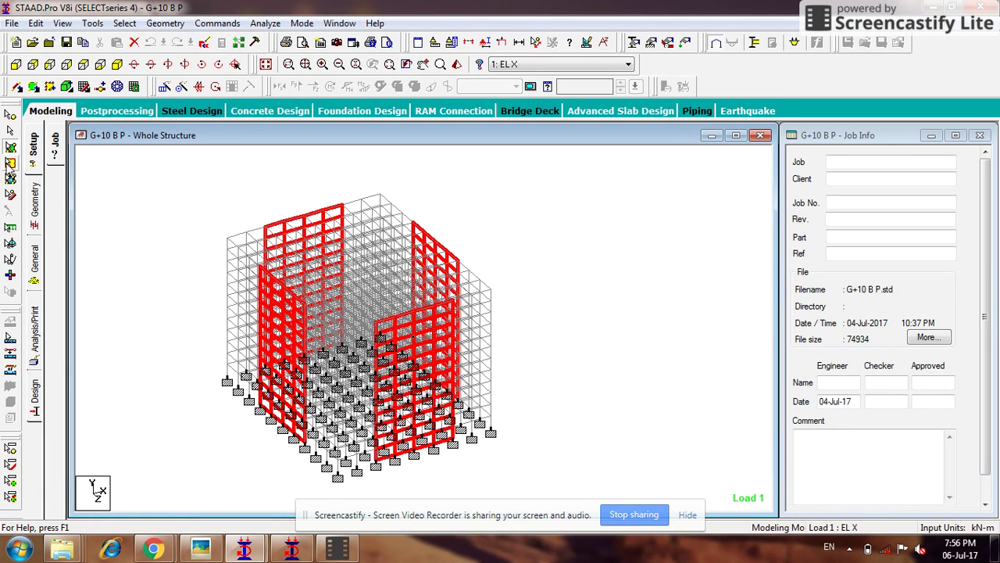
{"action": "left_click", "coordinate": [11, 148]}
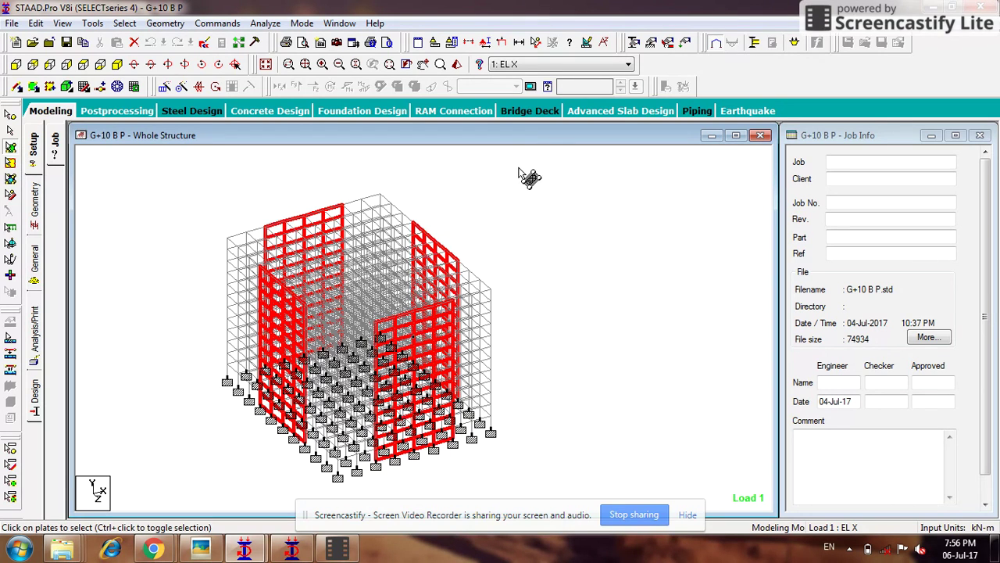
{"action": "left_click", "coordinate": [414, 467]}
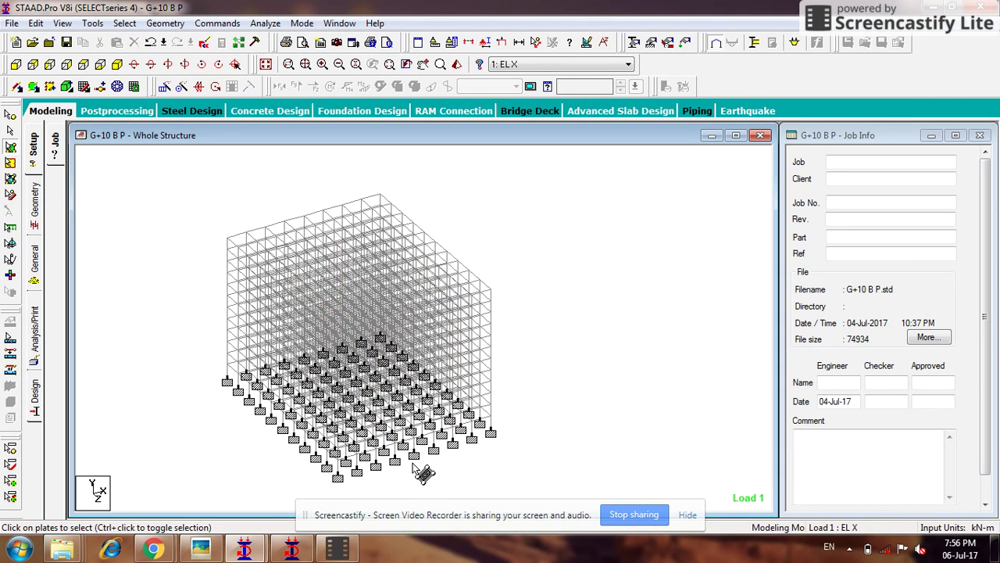
Step: Isolate the lowest storey's columns and beams, selected from the front elevation, in a new isometric view
{"action": "left_click", "coordinate": [15, 64]}
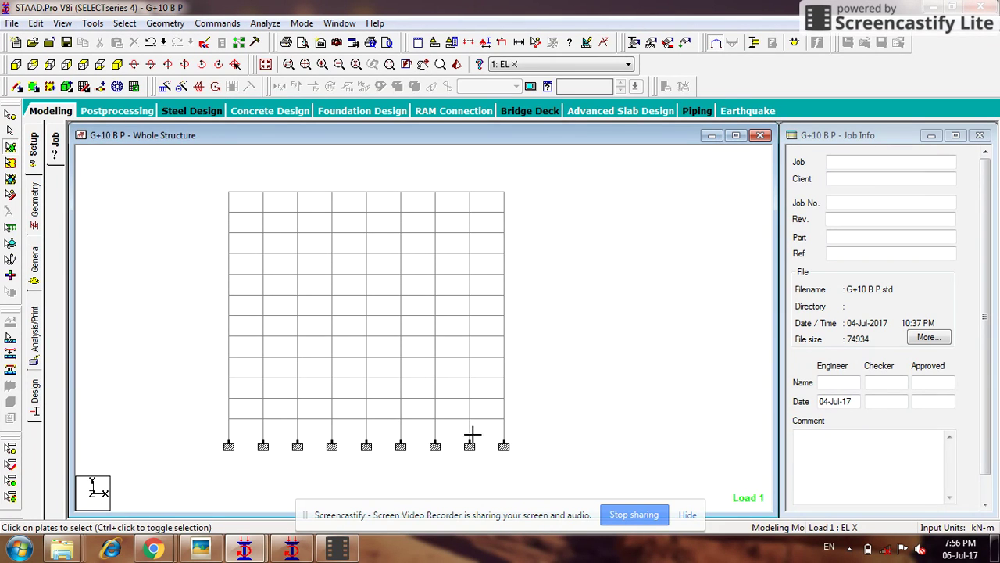
{"action": "left_click_drag", "start_coordinate": [178, 475], "coordinate": [178, 474]}
{"action": "left_click", "coordinate": [10, 132]}
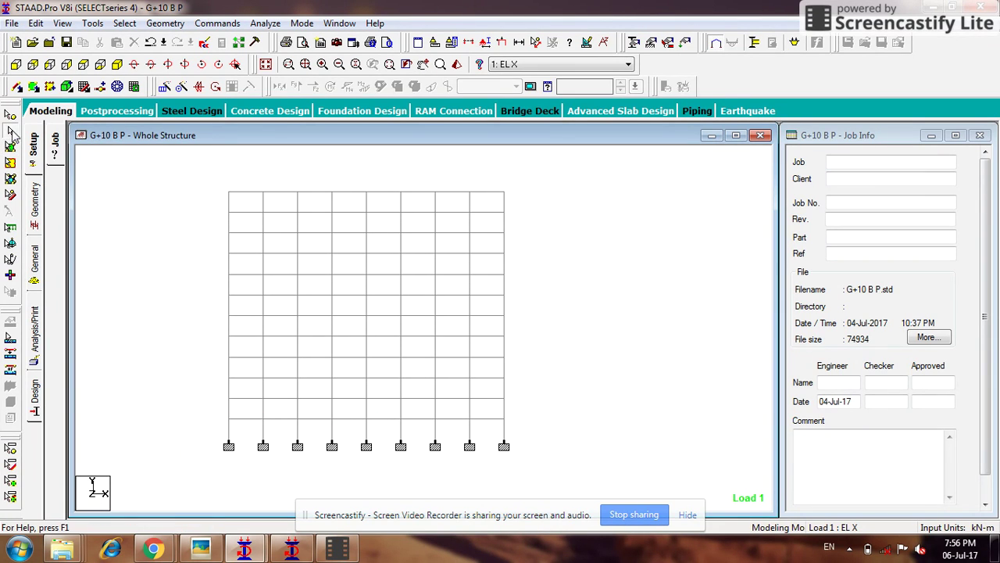
{"action": "left_click_drag", "start_coordinate": [187, 468], "coordinate": [516, 443]}
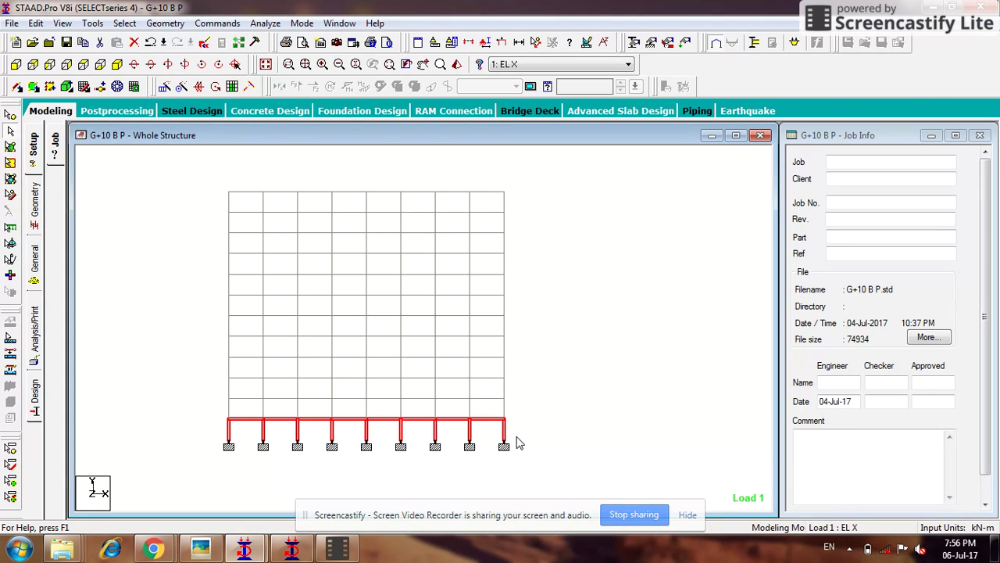
{"action": "left_click", "coordinate": [118, 64]}
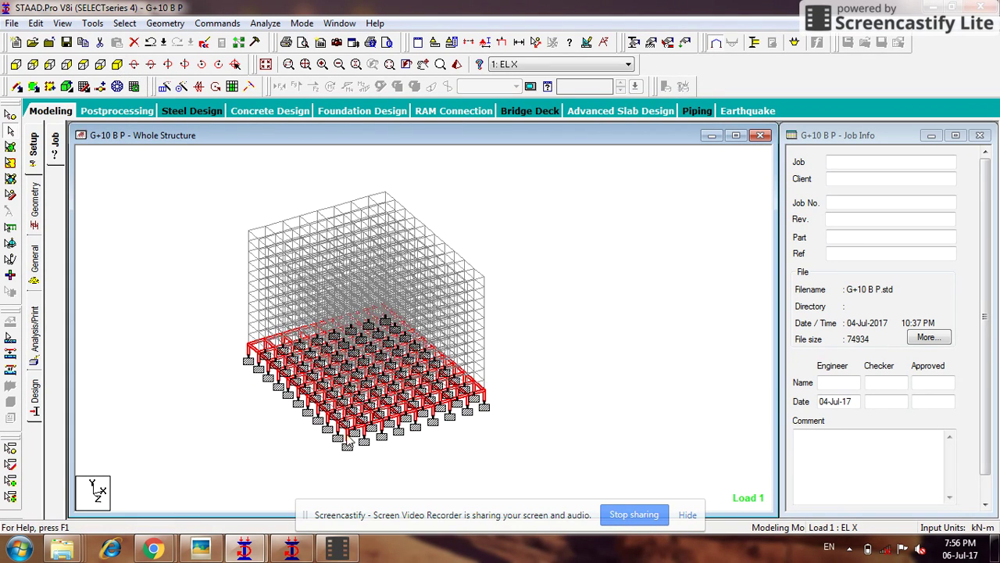
{"action": "right_click", "coordinate": [617, 250]}
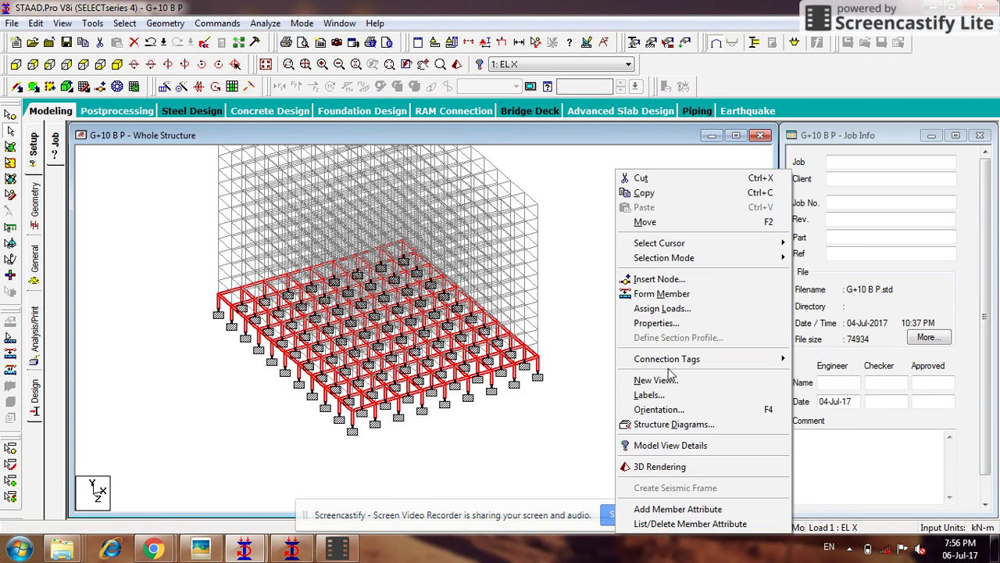
{"action": "left_click", "coordinate": [675, 380]}
{"action": "left_click", "coordinate": [653, 256]}
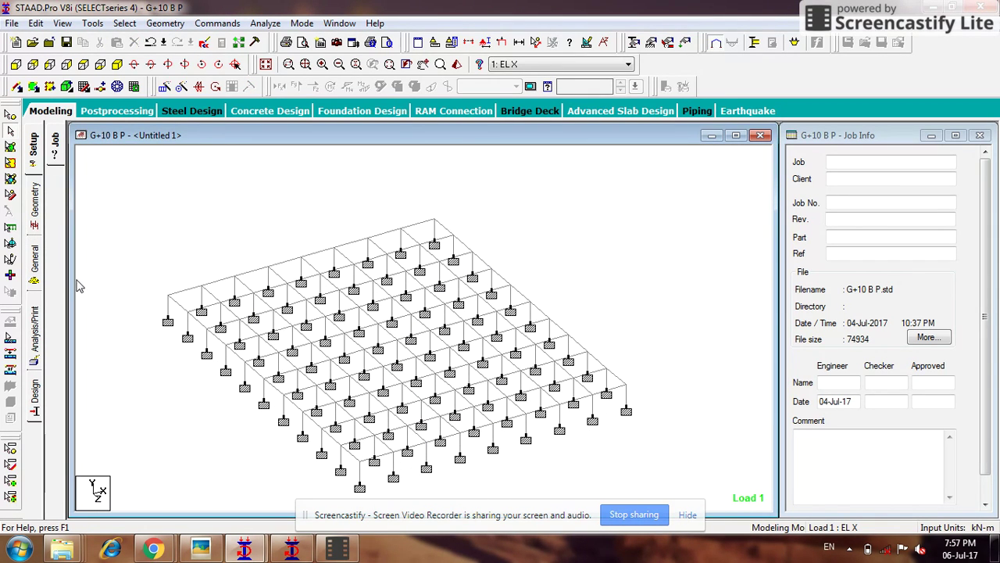
Step: Delete the Support 2 definition from the model's supports
{"action": "left_click", "coordinate": [34, 264]}
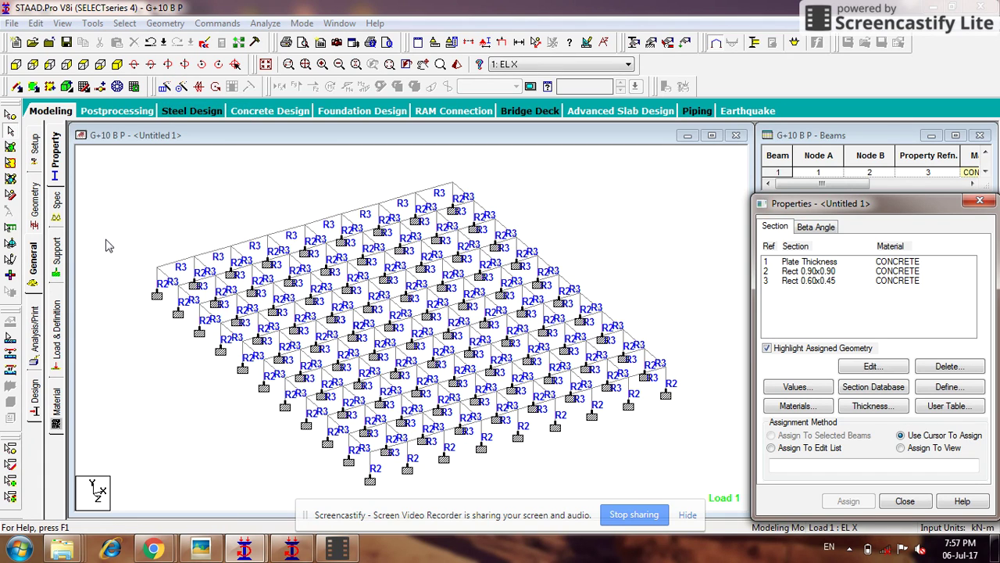
{"action": "left_click", "coordinate": [57, 251]}
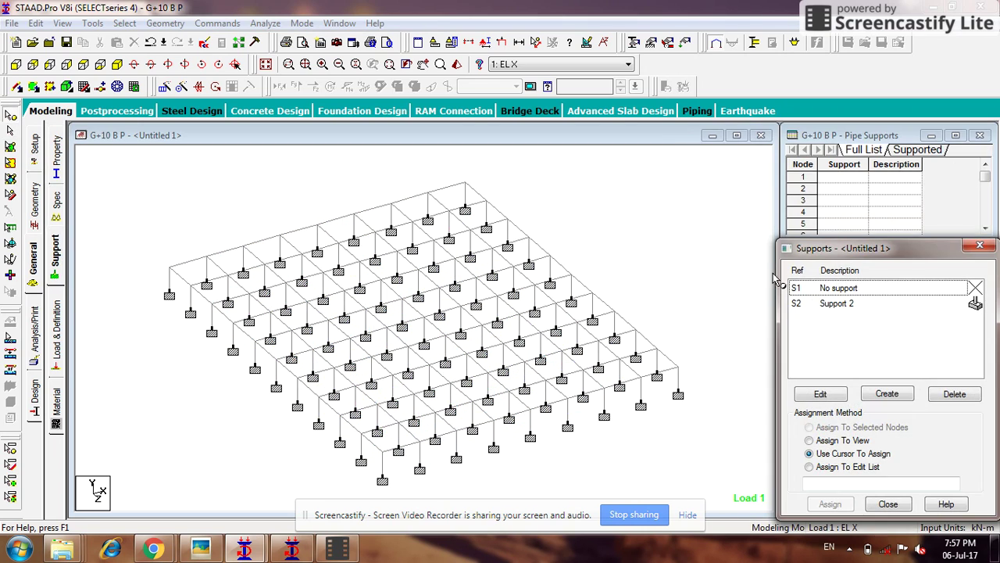
{"action": "left_click", "coordinate": [857, 306]}
{"action": "left_click", "coordinate": [955, 394]}
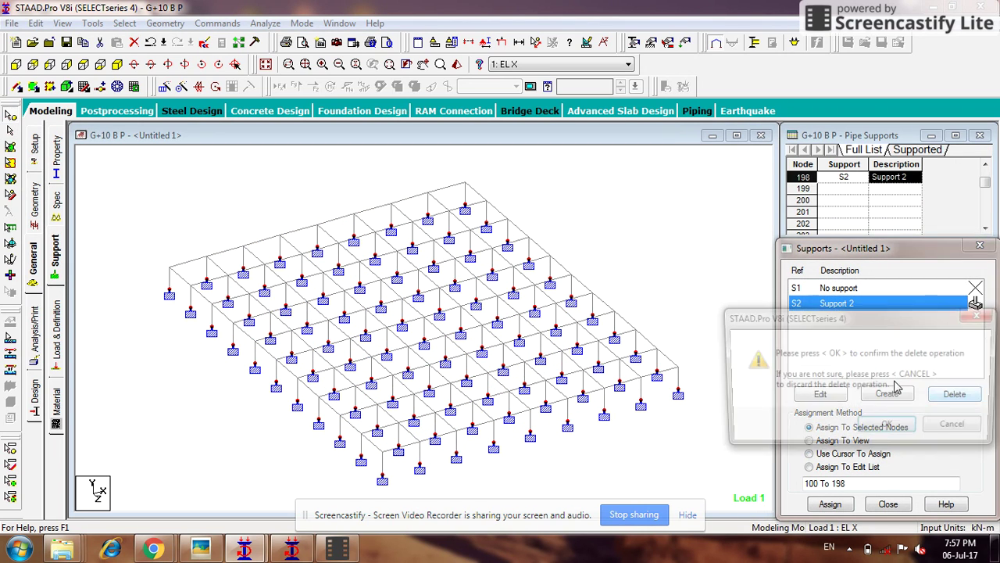
{"action": "left_click", "coordinate": [888, 428]}
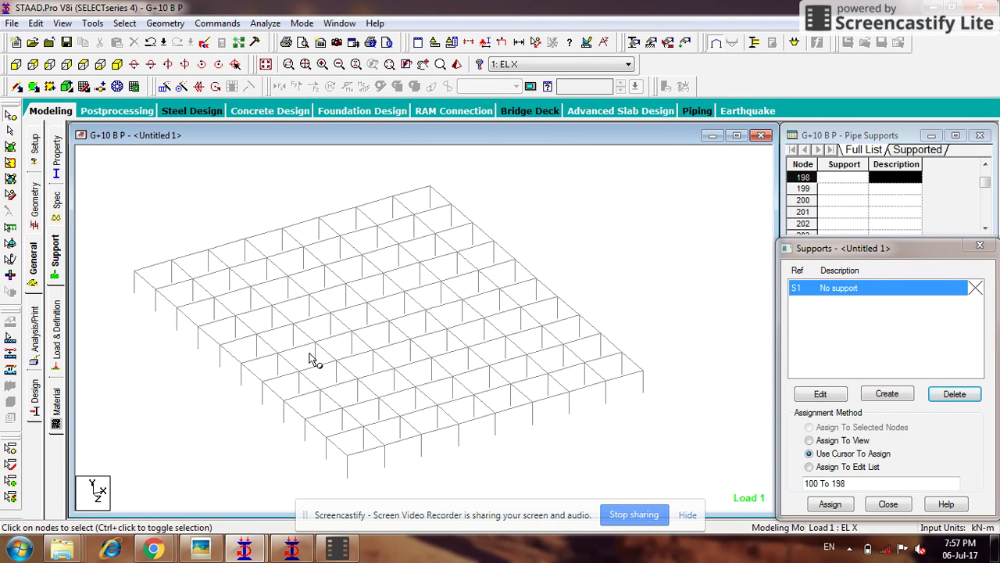
Step: Check the wall layout sketch and add surfaces between the columns in the third and fourth bays of the rear short side
{"action": "left_click", "coordinate": [214, 548]}
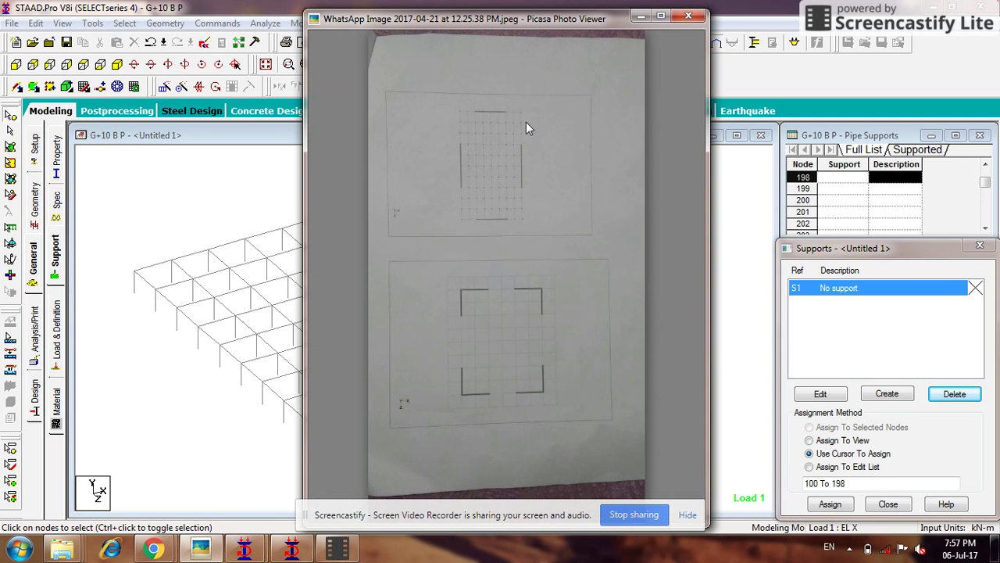
{"action": "left_click", "coordinate": [639, 16]}
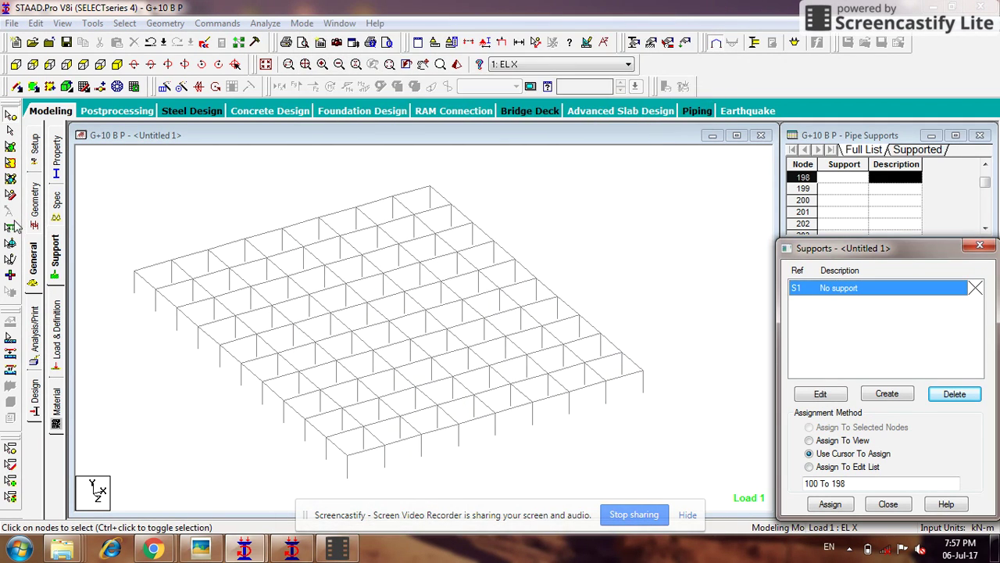
{"action": "left_click", "coordinate": [50, 86]}
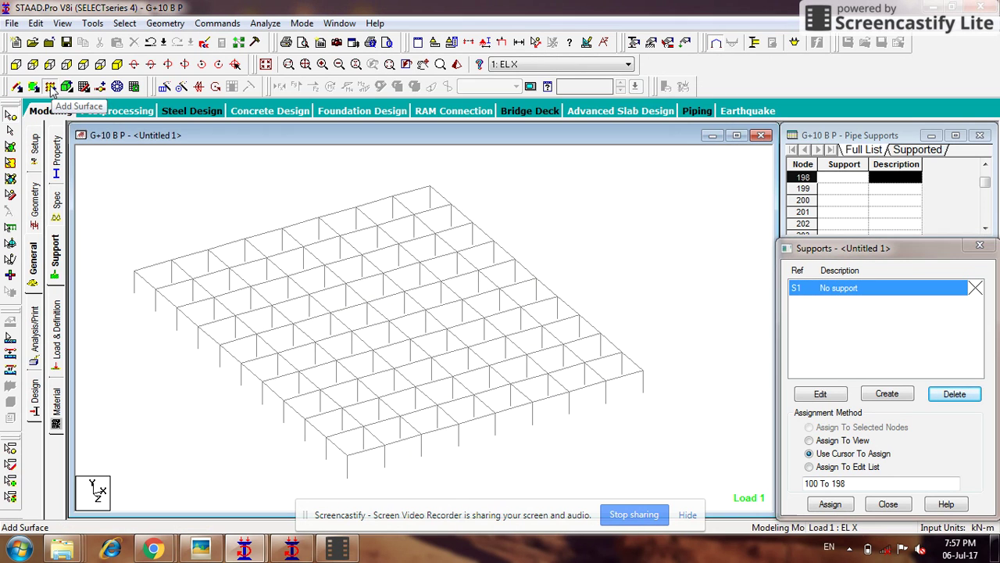
{"action": "scroll", "coordinate": [203, 242], "scroll_direction": "up", "scroll_amount": 2}
{"action": "left_click", "coordinate": [307, 254]}
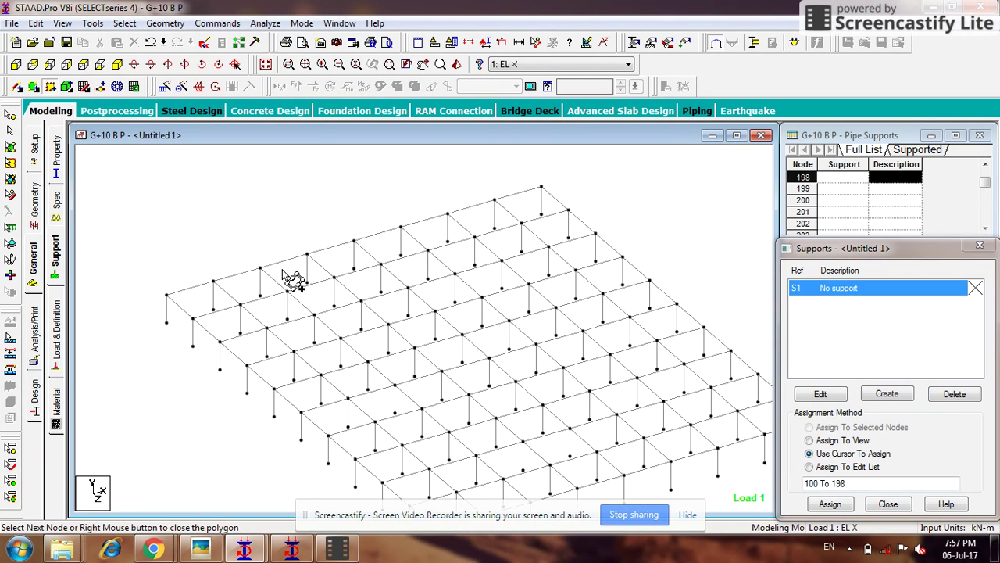
{"action": "left_click", "coordinate": [260, 296]}
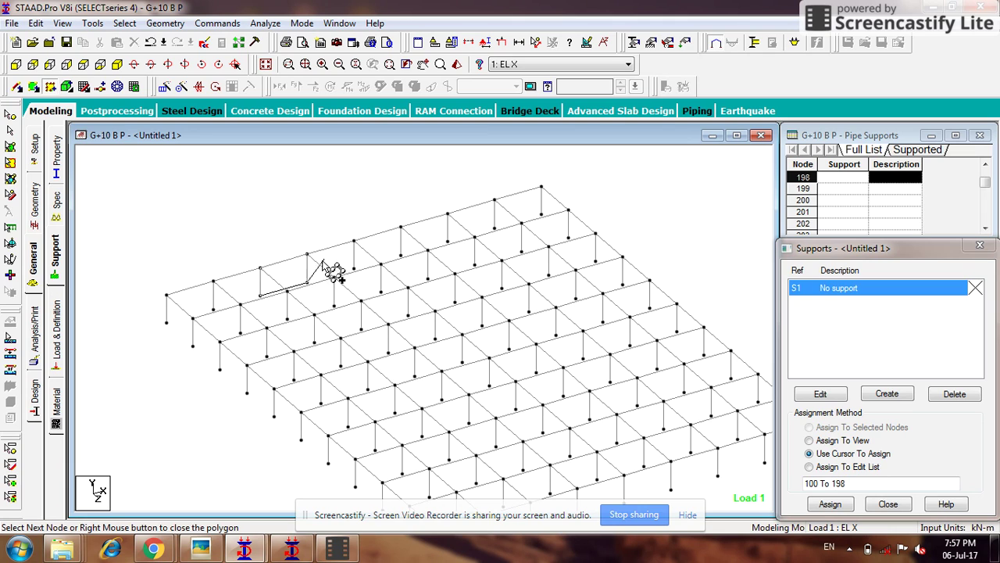
{"action": "left_click", "coordinate": [307, 255]}
{"action": "left_click", "coordinate": [354, 242]}
{"action": "left_click", "coordinate": [308, 255]}
{"action": "left_click", "coordinate": [308, 255]}
{"action": "left_click", "coordinate": [308, 282]}
{"action": "left_click", "coordinate": [354, 267]}
{"action": "left_click", "coordinate": [354, 242]}
{"action": "right_click", "coordinate": [364, 252]}
Step: Add surfaces between the columns in the fifth and sixth bays of the rear short side
{"action": "left_click", "coordinate": [401, 229]}
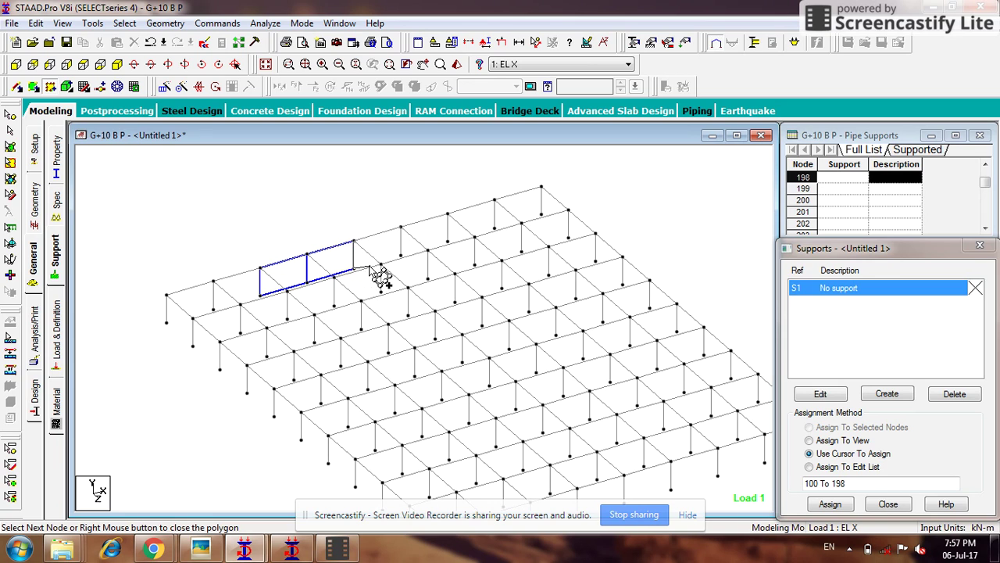
{"action": "left_click", "coordinate": [401, 258]}
{"action": "left_click", "coordinate": [402, 228]}
{"action": "left_click", "coordinate": [447, 214]}
{"action": "left_click", "coordinate": [400, 229]}
{"action": "left_click", "coordinate": [401, 256]}
{"action": "left_click", "coordinate": [447, 239]}
{"action": "left_click", "coordinate": [447, 212]}
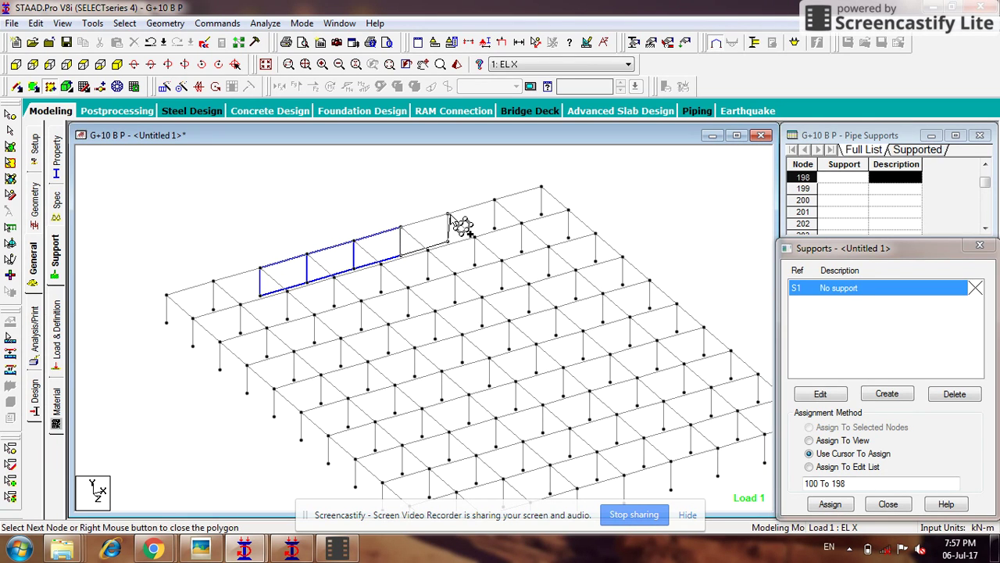
{"action": "right_click", "coordinate": [457, 235]}
Step: Copy the four rear wall surfaces to the opposite side with a one-step Translational Repeat of 50 m in the Z direction
{"action": "scroll", "coordinate": [450, 257], "scroll_direction": "down", "scroll_amount": 2}
{"action": "middle_click_drag", "start_coordinate": [422, 371], "coordinate": [374, 336]}
{"action": "scroll", "coordinate": [380, 287], "scroll_direction": "down", "scroll_amount": 2}
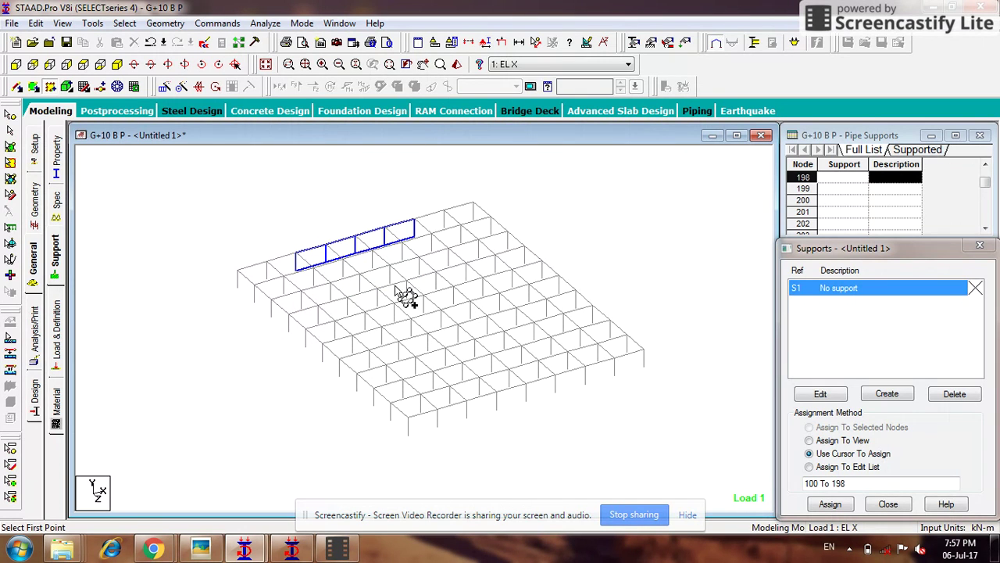
{"action": "left_click", "coordinate": [11, 147]}
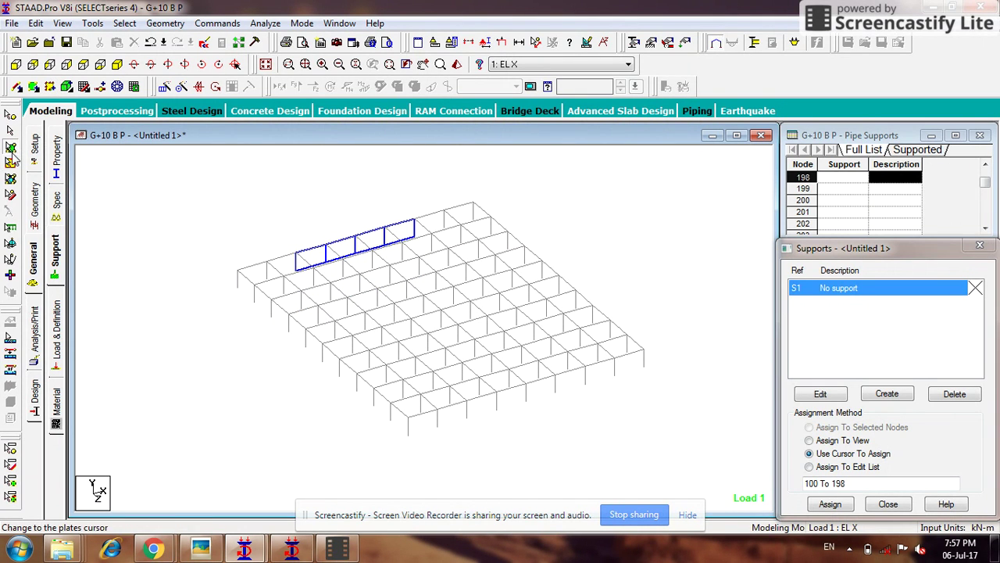
{"action": "left_click_drag", "start_coordinate": [447, 203], "coordinate": [307, 302]}
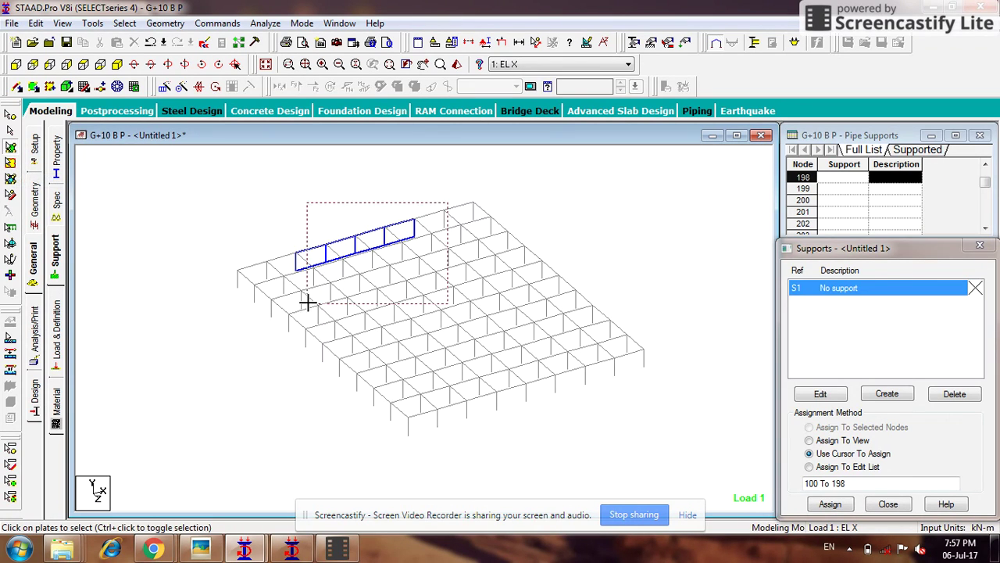
{"action": "left_click", "coordinate": [10, 162]}
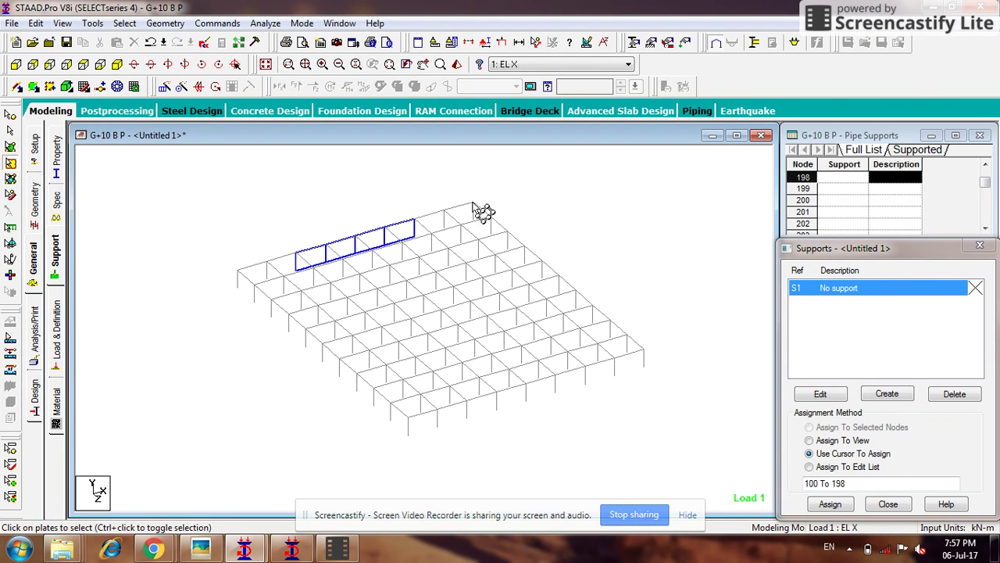
{"action": "left_click_drag", "start_coordinate": [139, 348], "coordinate": [461, 200]}
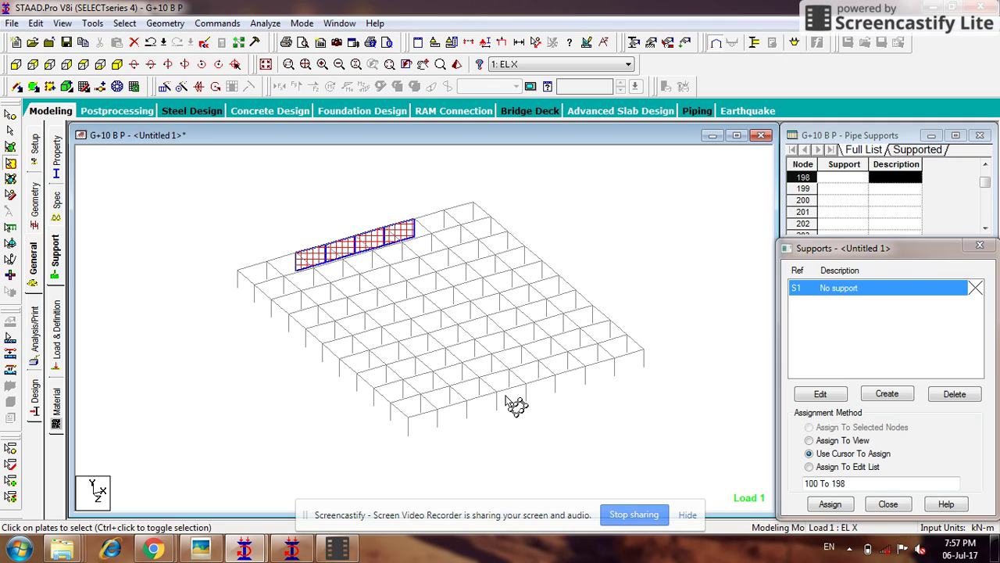
{"action": "left_click", "coordinate": [201, 549]}
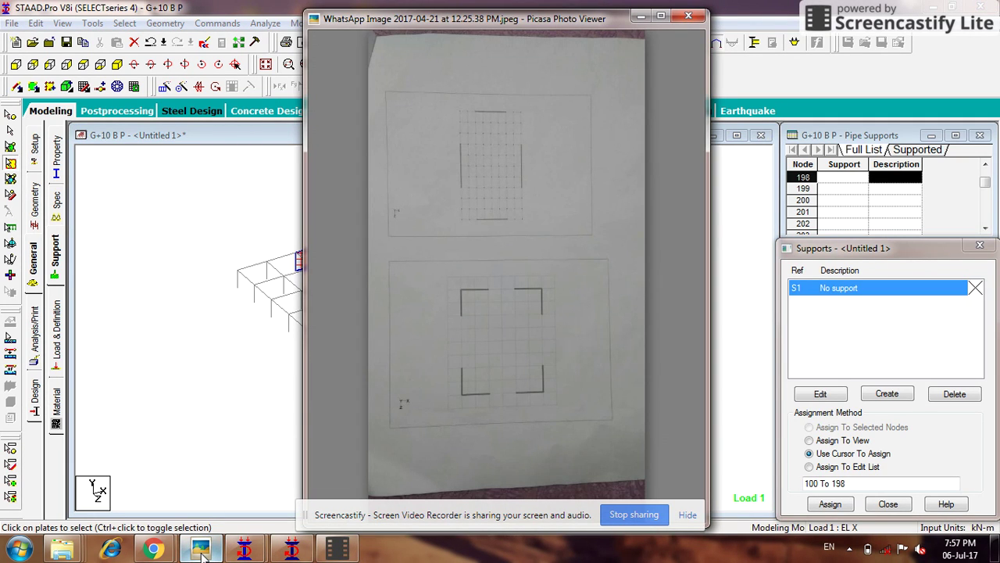
{"action": "left_click", "coordinate": [200, 549]}
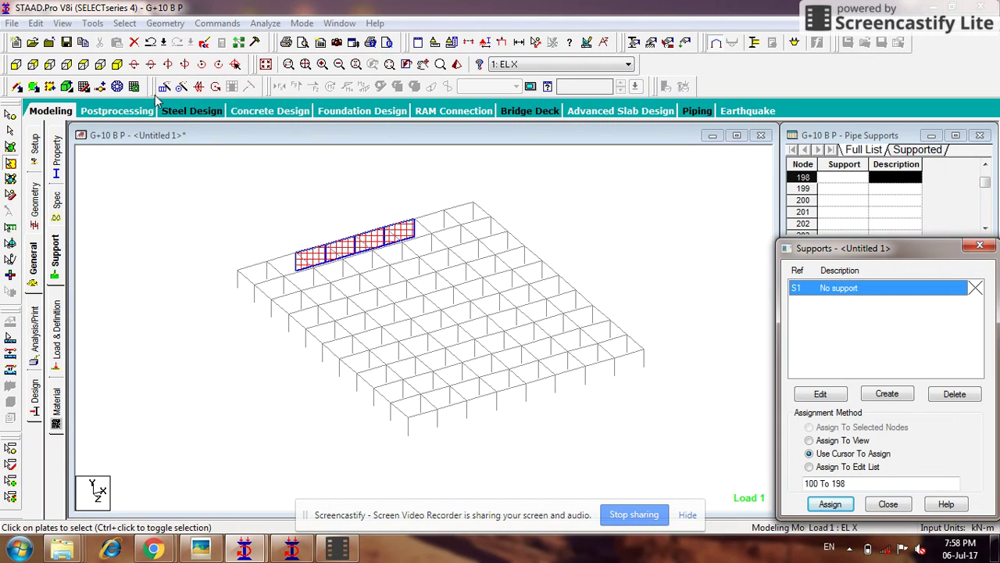
{"action": "left_click", "coordinate": [165, 86]}
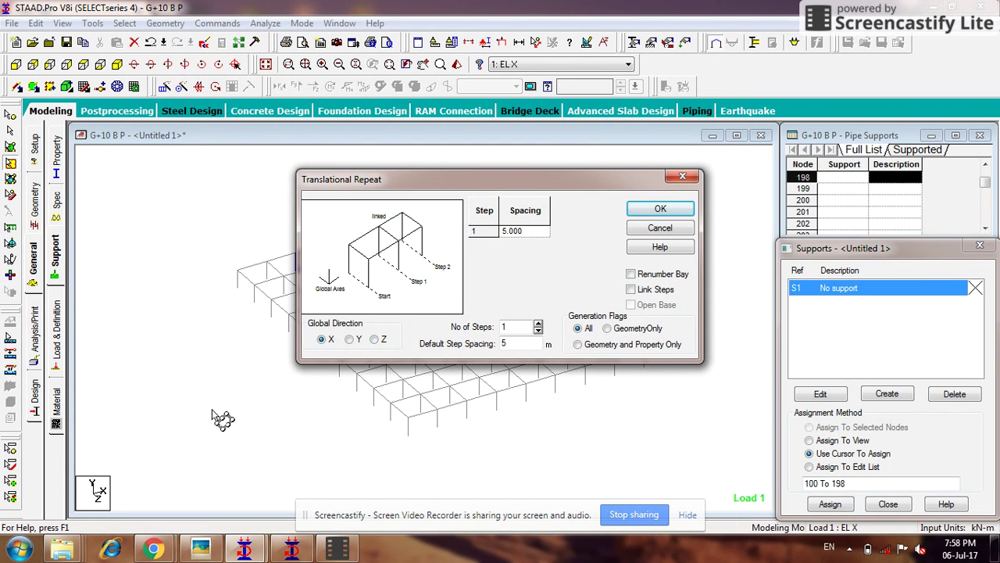
{"action": "mouse_move", "coordinate": [453, 186]}
{"action": "left_mouse_down"}
{"action": "mouse_move", "coordinate": [786, 168]}
{"action": "mouse_move", "coordinate": [438, 184]}
{"action": "left_mouse_up"}
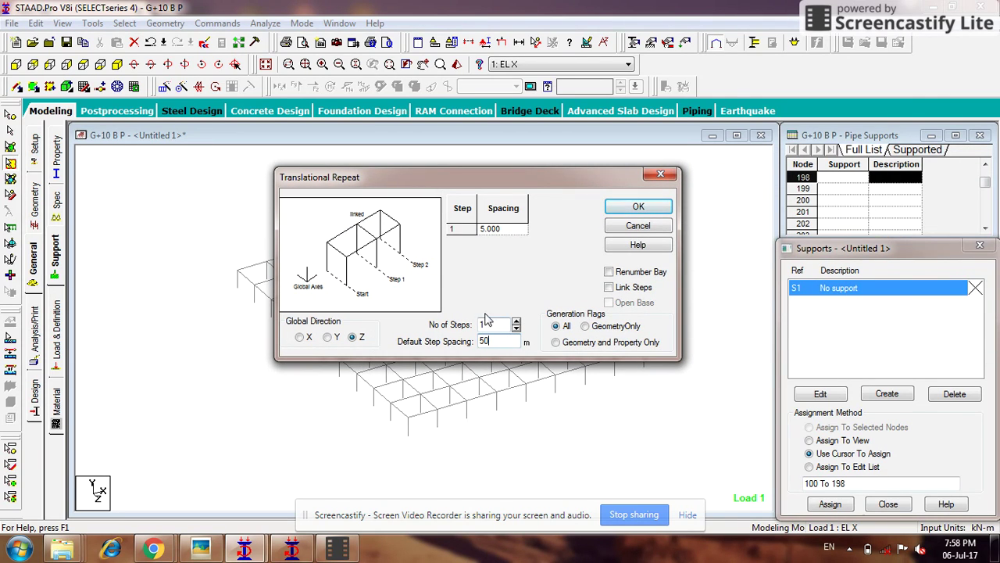
{"action": "left_click", "coordinate": [634, 209]}
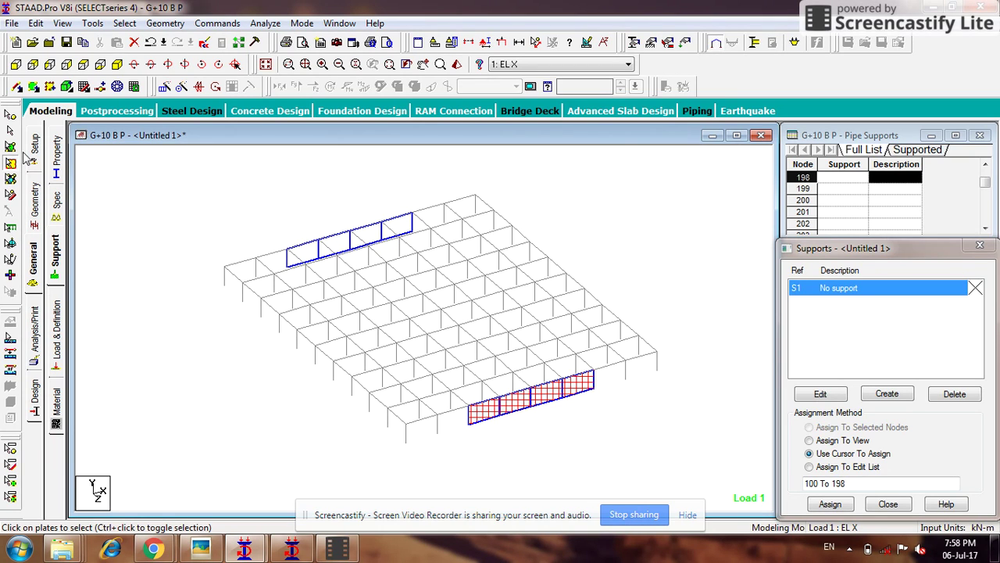
Step: Add surfaces between the columns in the fourth and fifth bays of the left long side, counted from the rear
{"action": "left_click", "coordinate": [67, 87]}
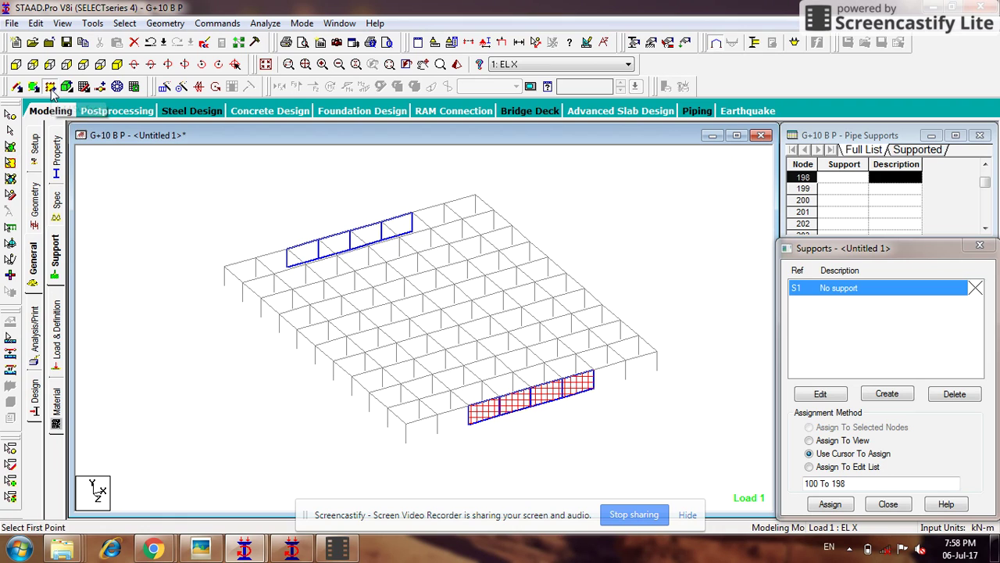
{"action": "left_click", "coordinate": [270, 333]}
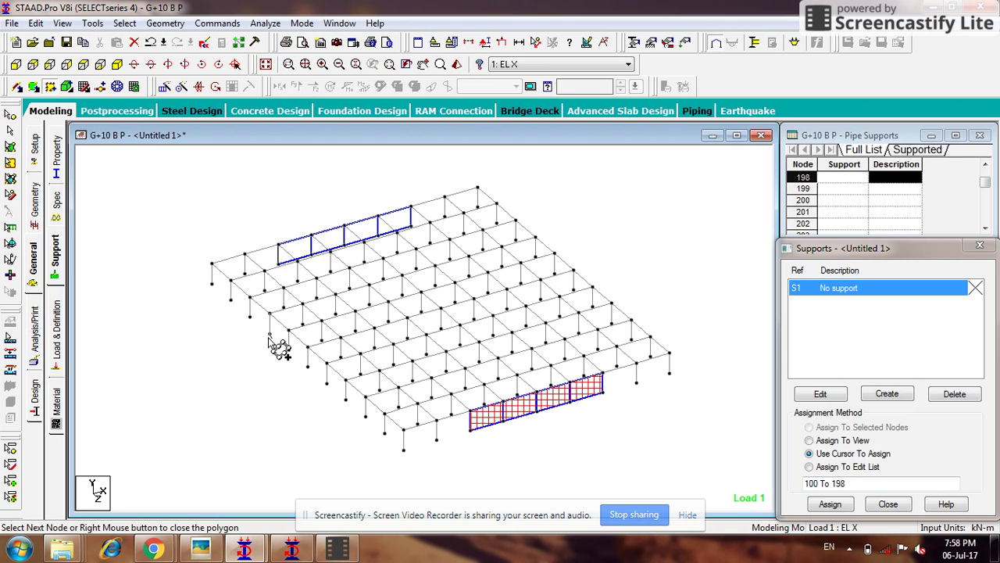
{"action": "left_click", "coordinate": [289, 349]}
{"action": "left_click", "coordinate": [289, 329]}
{"action": "left_click", "coordinate": [270, 314]}
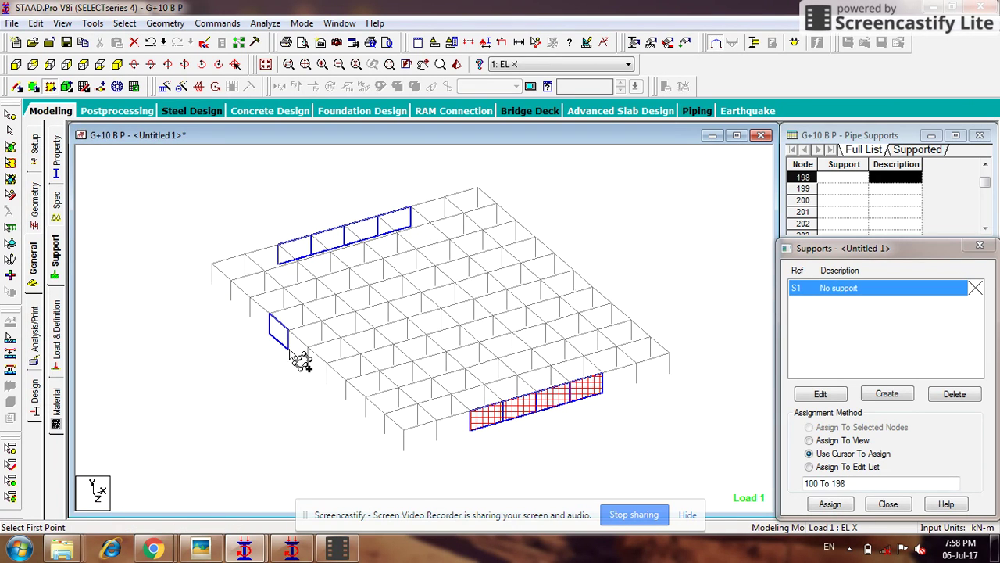
{"action": "left_click", "coordinate": [289, 349]}
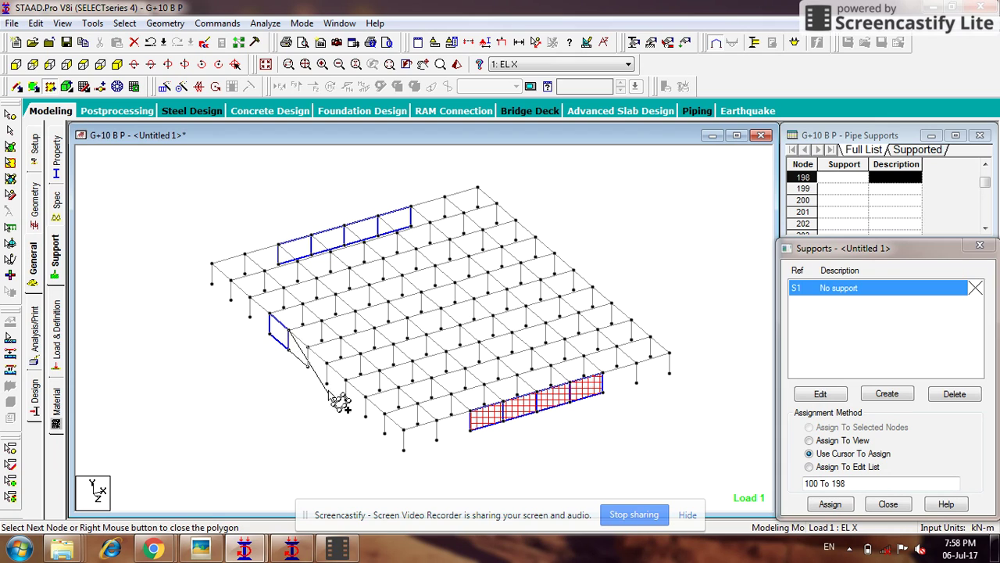
{"action": "left_click", "coordinate": [288, 330]}
{"action": "left_click", "coordinate": [290, 350]}
Step: Add surfaces between the columns in the sixth and seventh bays of the left long side
{"action": "left_click", "coordinate": [308, 366]}
{"action": "left_click", "coordinate": [326, 383]}
{"action": "left_click", "coordinate": [326, 364]}
{"action": "left_click", "coordinate": [308, 348]}
{"action": "left_click", "coordinate": [307, 366]}
{"action": "left_click", "coordinate": [326, 383]}
{"action": "left_click", "coordinate": [346, 401]}
{"action": "left_click", "coordinate": [347, 380]}
{"action": "left_click", "coordinate": [328, 365]}
{"action": "left_click", "coordinate": [327, 383]}
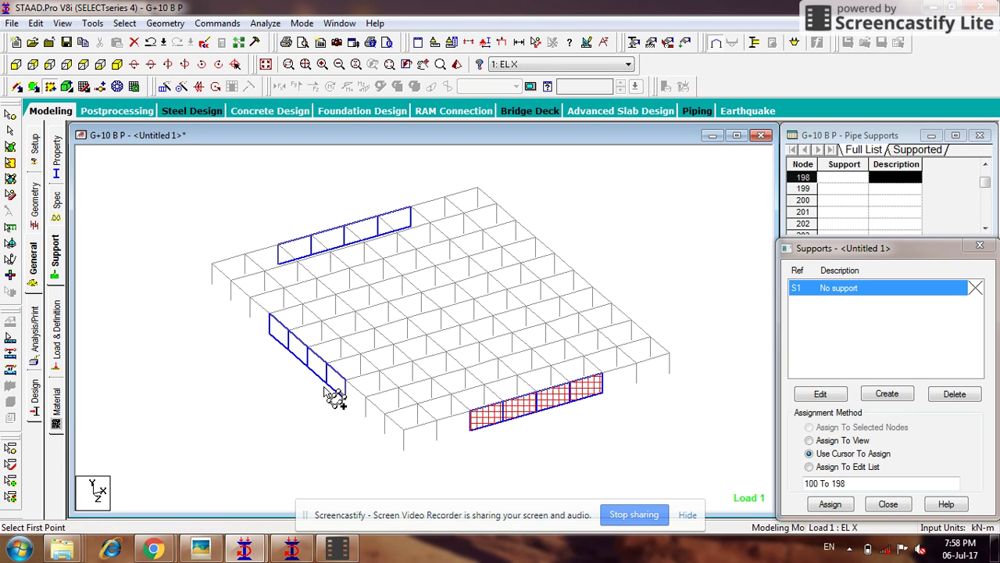
{"action": "middle_click_drag", "start_coordinate": [370, 397], "coordinate": [363, 404]}
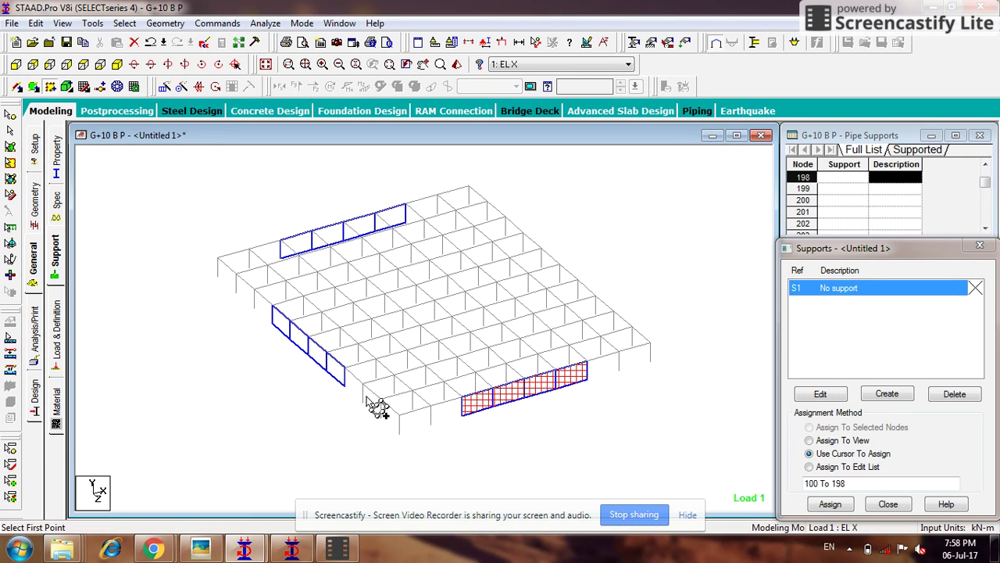
{"action": "scroll", "coordinate": [304, 355], "scroll_direction": "up", "scroll_amount": 1}
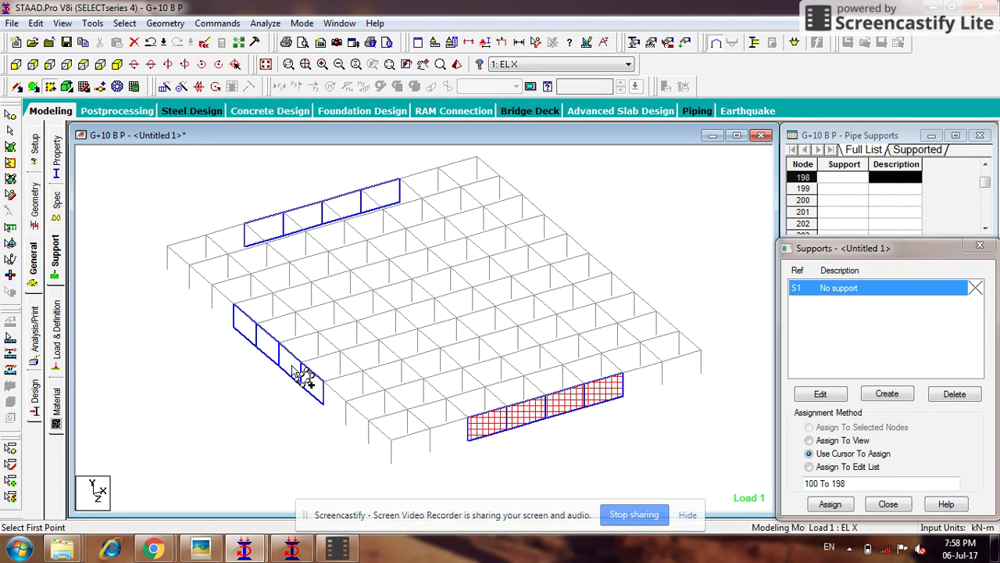
{"action": "scroll", "coordinate": [368, 357], "scroll_direction": "down", "scroll_amount": 1}
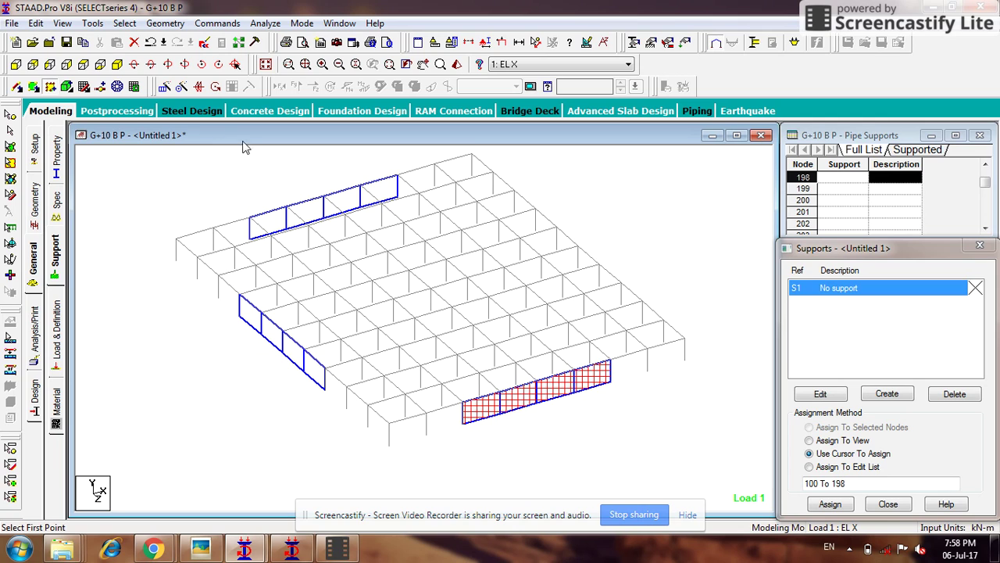
Step: Copy the four long-side wall surfaces to the opposite side with a one-step Translational Repeat of 40 m in the X direction
{"action": "left_click", "coordinate": [10, 147]}
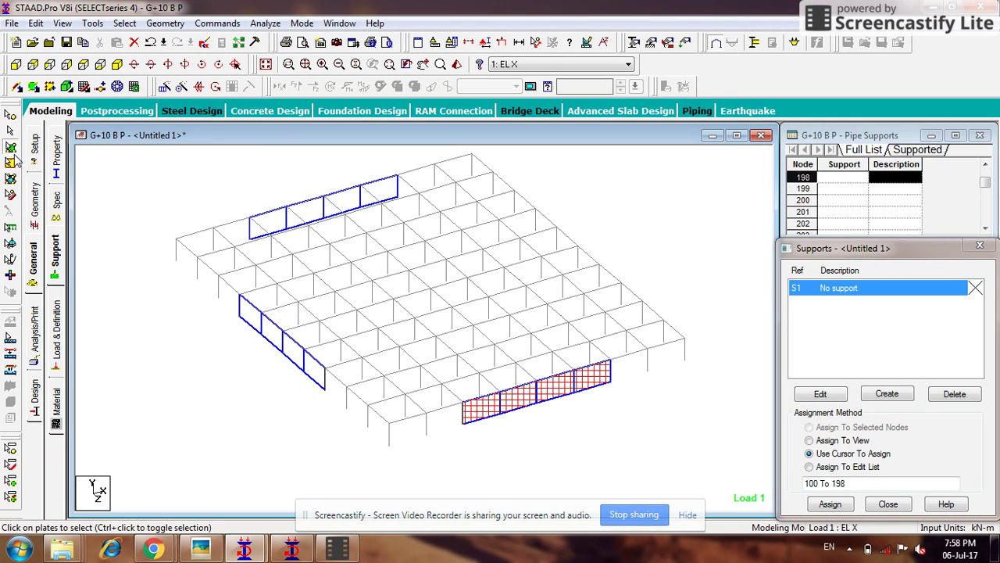
{"action": "left_click", "coordinate": [281, 344]}
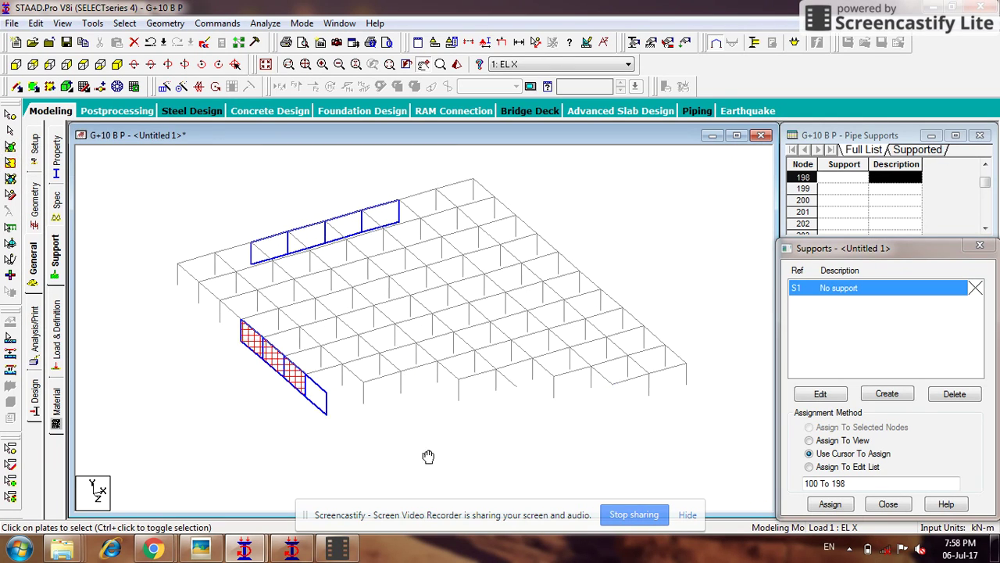
{"action": "middle_click_drag", "start_coordinate": [424, 458], "coordinate": [436, 477]}
{"action": "left_click", "coordinate": [163, 86]}
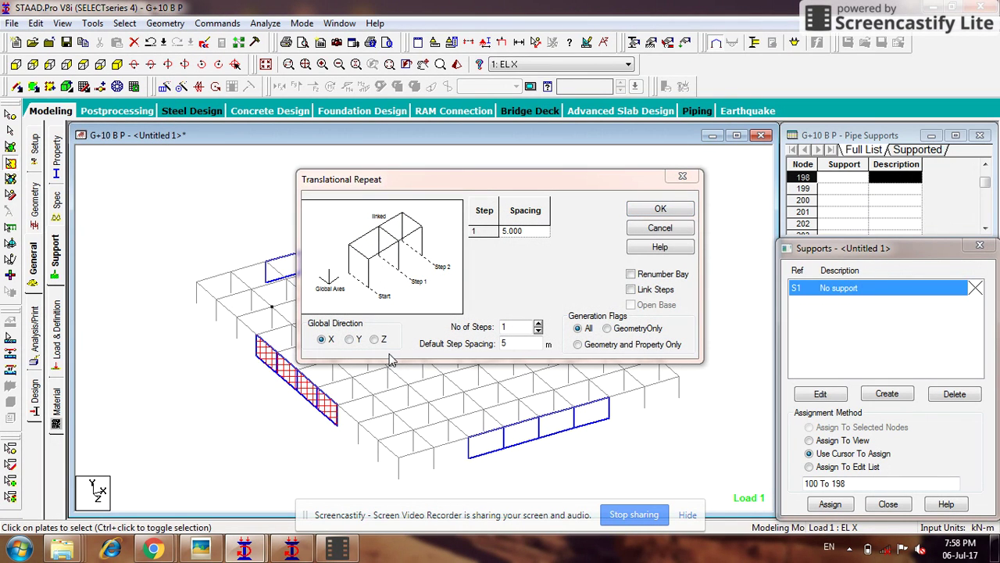
{"action": "middle_click_drag", "start_coordinate": [406, 375], "coordinate": [273, 348]}
{"action": "scroll", "coordinate": [216, 404], "scroll_direction": "down", "scroll_amount": 1}
{"action": "scroll", "coordinate": [290, 386], "scroll_direction": "down", "scroll_amount": 2}
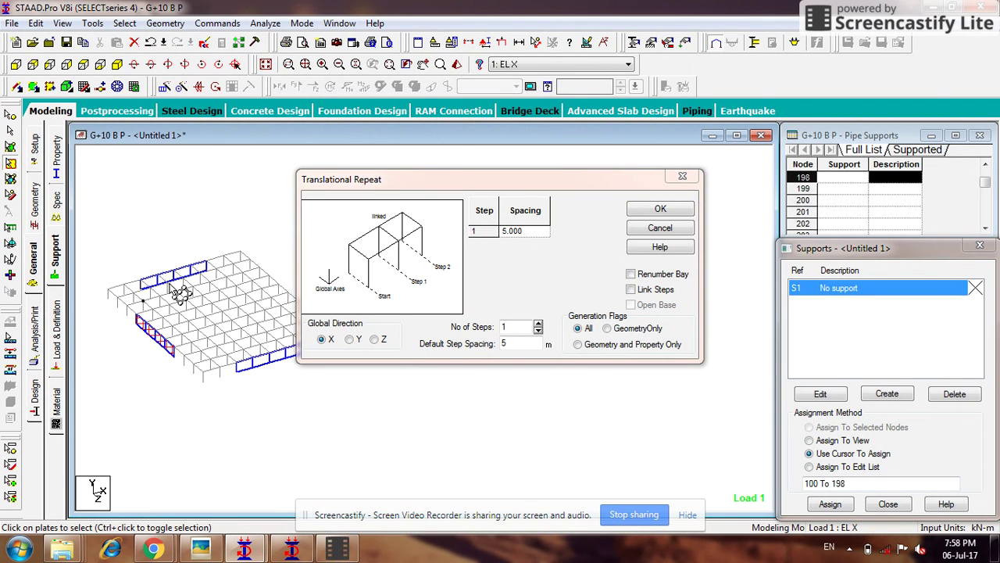
{"action": "double_click", "coordinate": [498, 343]}
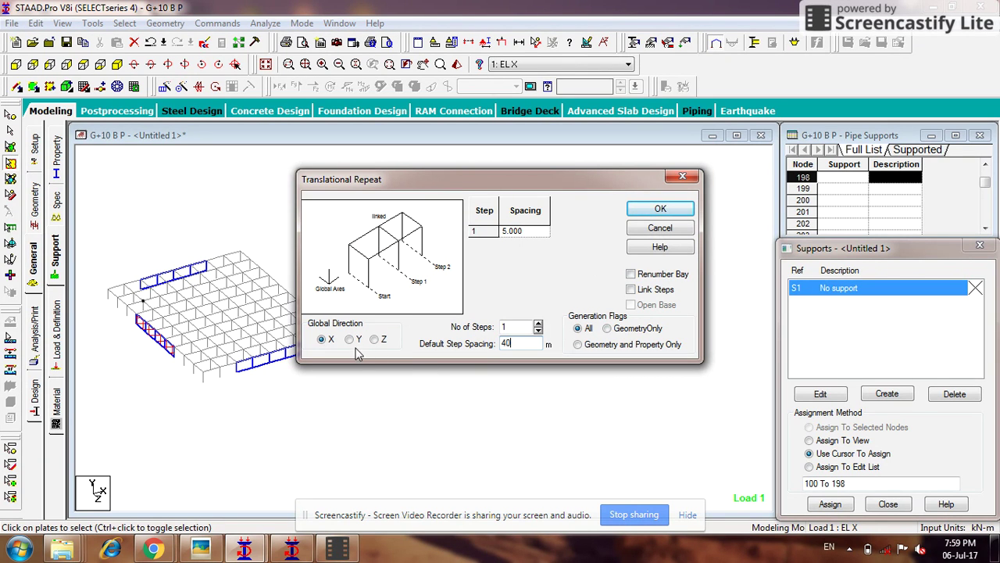
{"action": "left_click", "coordinate": [677, 211]}
{"action": "middle_click_drag", "start_coordinate": [223, 209], "coordinate": [330, 206]}
{"action": "scroll", "coordinate": [393, 332], "scroll_direction": "up", "scroll_amount": 3}
{"action": "scroll", "coordinate": [503, 355], "scroll_direction": "up", "scroll_amount": 2}
{"action": "scroll", "coordinate": [529, 347], "scroll_direction": "down", "scroll_amount": 4}
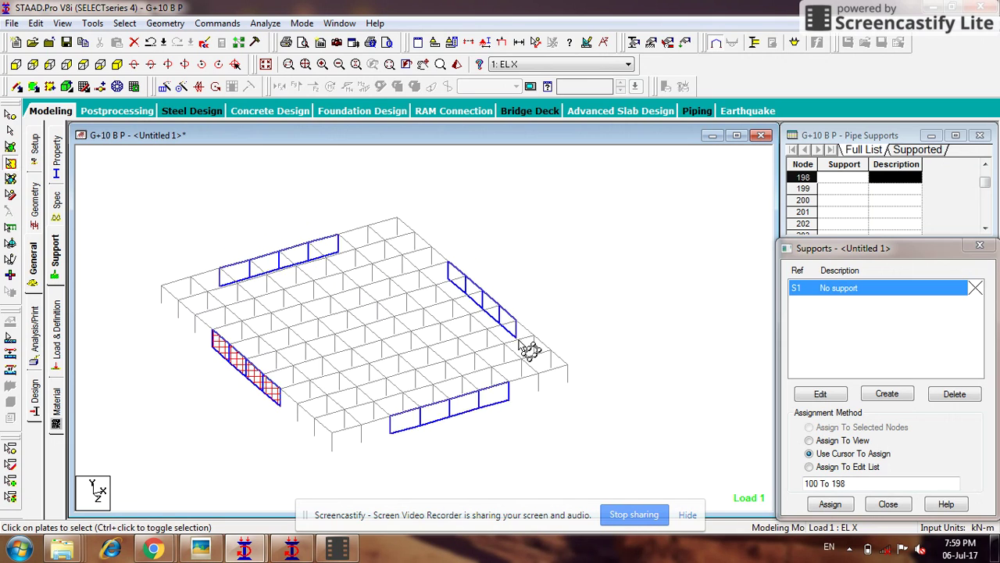
Step: Repeat all wall surfaces on the four sides upward with an 11-step Translational Repeat of 3 m in the Y direction
{"action": "left_click_drag", "start_coordinate": [516, 209], "coordinate": [163, 505]}
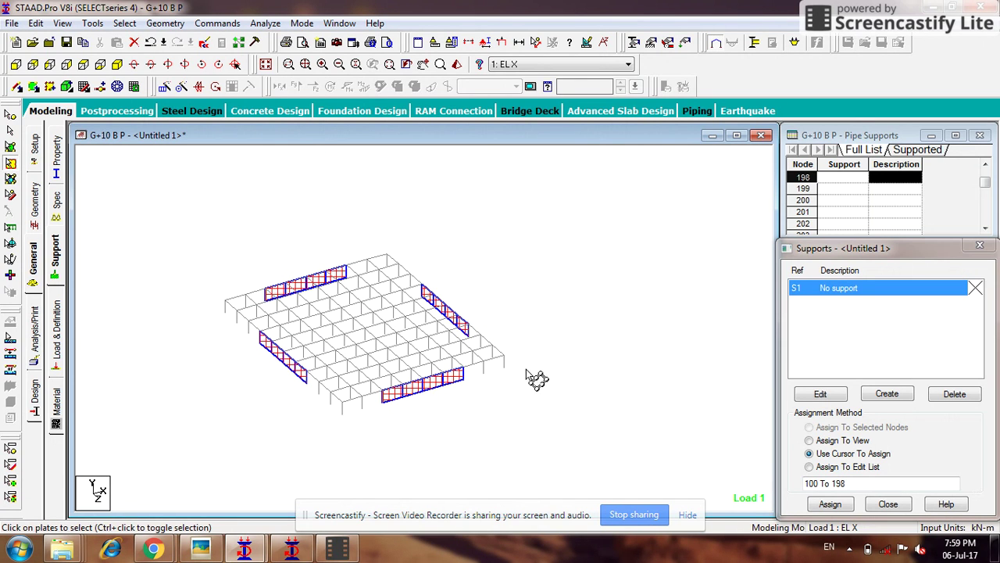
{"action": "left_click", "coordinate": [164, 86]}
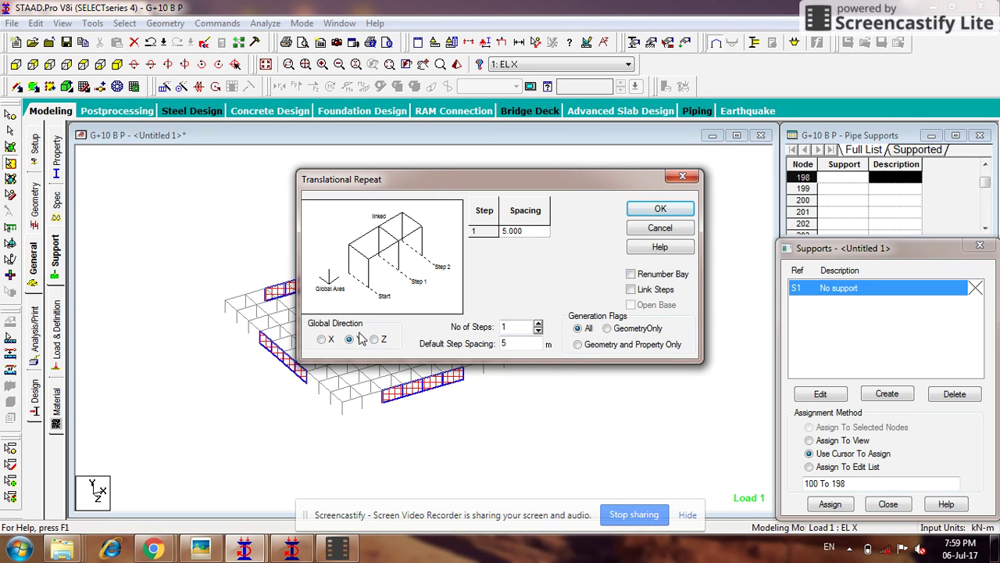
{"action": "double_click", "coordinate": [537, 343]}
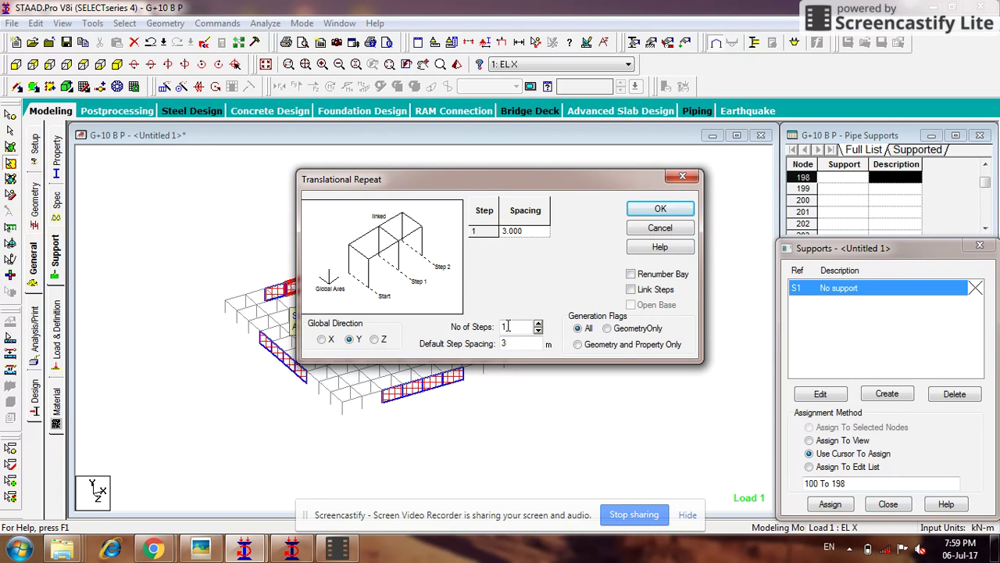
{"action": "type", "text": "1"}
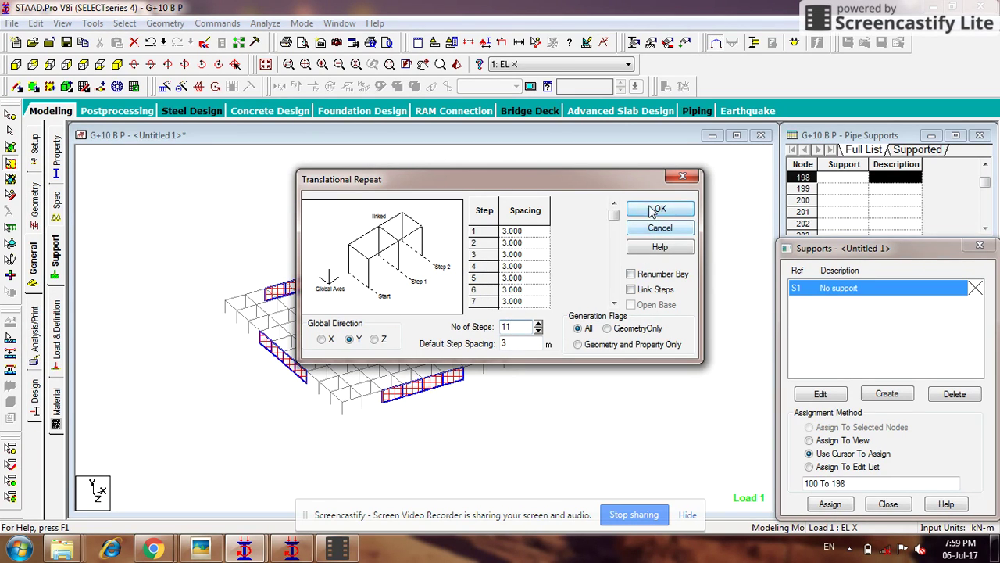
{"action": "left_click", "coordinate": [656, 211]}
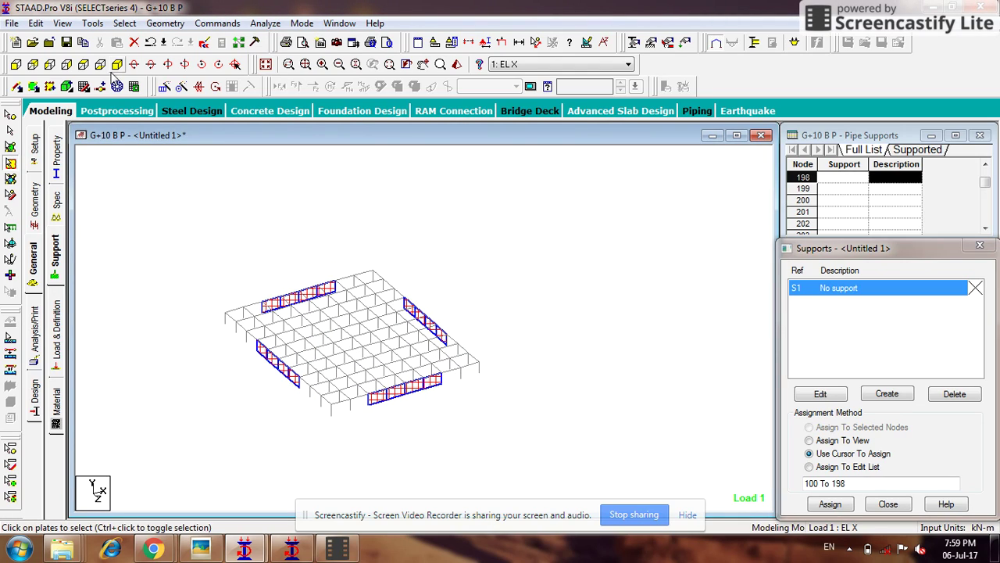
Step: Display the whole structure, highlight all wall surfaces and inspect them over the building's full height and at the base
{"action": "left_click", "coordinate": [265, 65]}
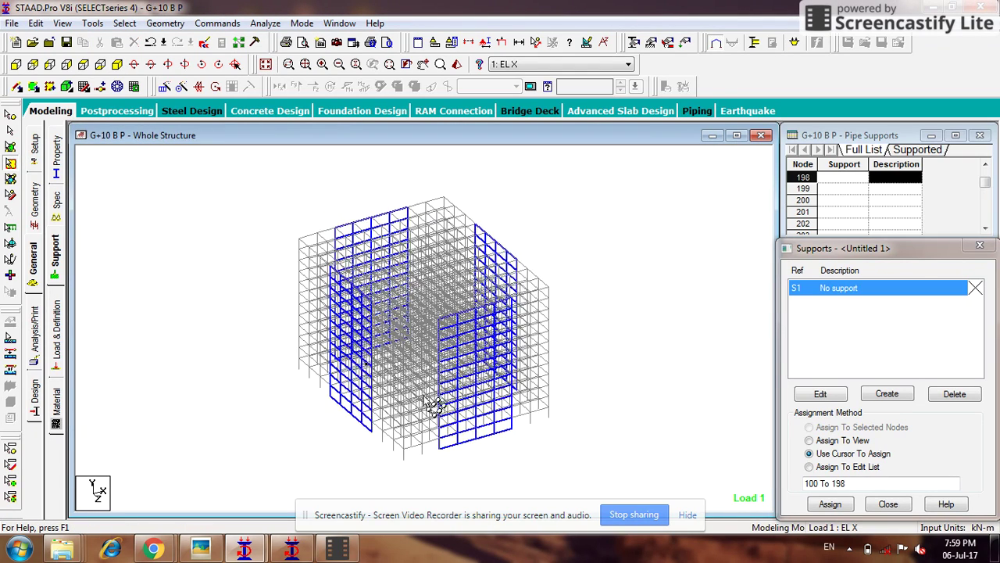
{"action": "left_click_drag", "start_coordinate": [539, 184], "coordinate": [118, 524]}
{"action": "scroll", "coordinate": [382, 384], "scroll_direction": "up", "scroll_amount": 2}
{"action": "middle_click_drag", "start_coordinate": [428, 419], "coordinate": [430, 409]}
{"action": "middle_click_drag", "start_coordinate": [477, 337], "coordinate": [466, 357]}
{"action": "scroll", "coordinate": [469, 357], "scroll_direction": "down", "scroll_amount": 2}
{"action": "scroll", "coordinate": [471, 357], "scroll_direction": "up", "scroll_amount": 1}
{"action": "middle_click_drag", "start_coordinate": [454, 417], "coordinate": [433, 287]}
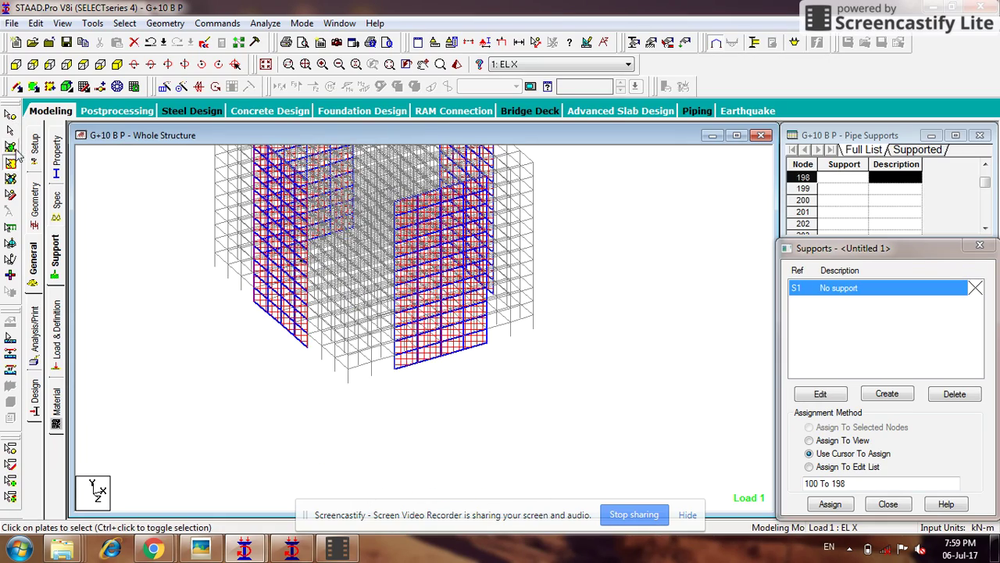
Step: Switch to the front elevation and create a new fixed support definition
{"action": "left_click", "coordinate": [17, 65]}
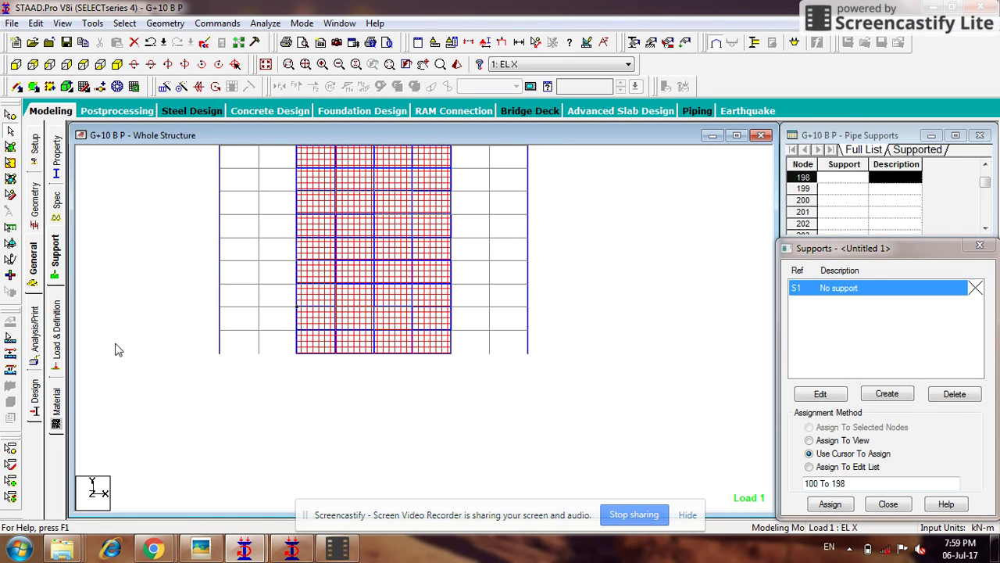
{"action": "left_click", "coordinate": [33, 255]}
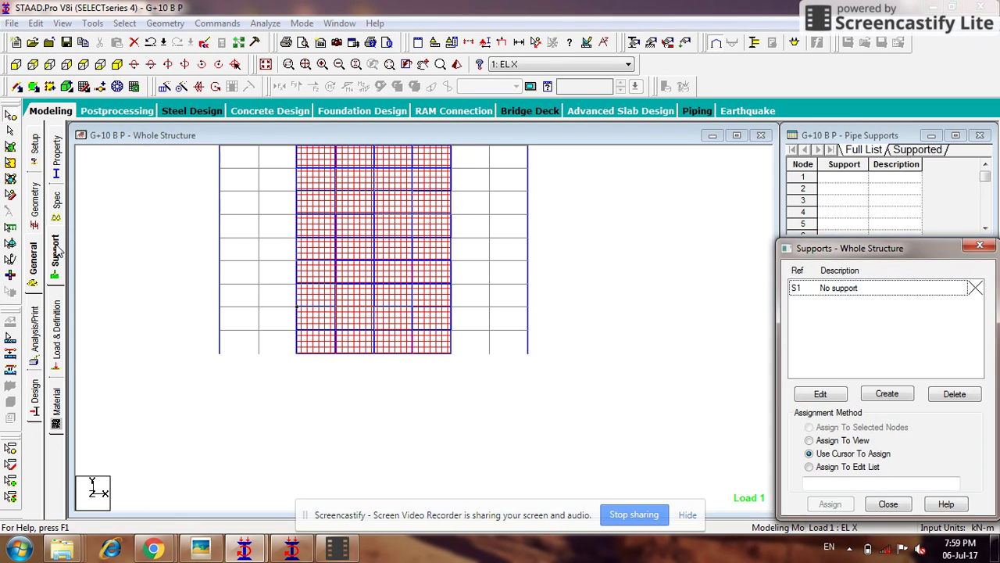
{"action": "left_click", "coordinate": [889, 393]}
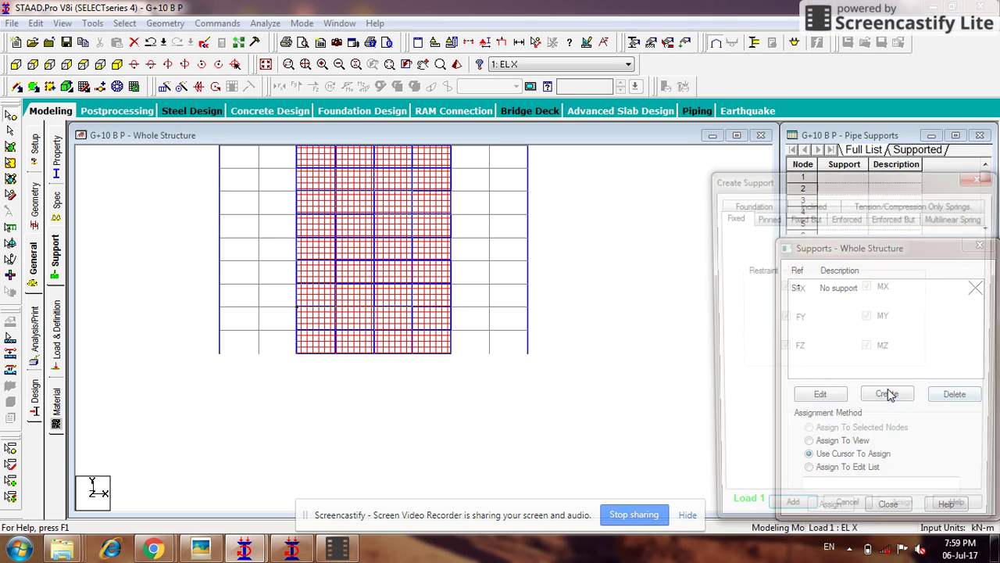
{"action": "left_click", "coordinate": [789, 518]}
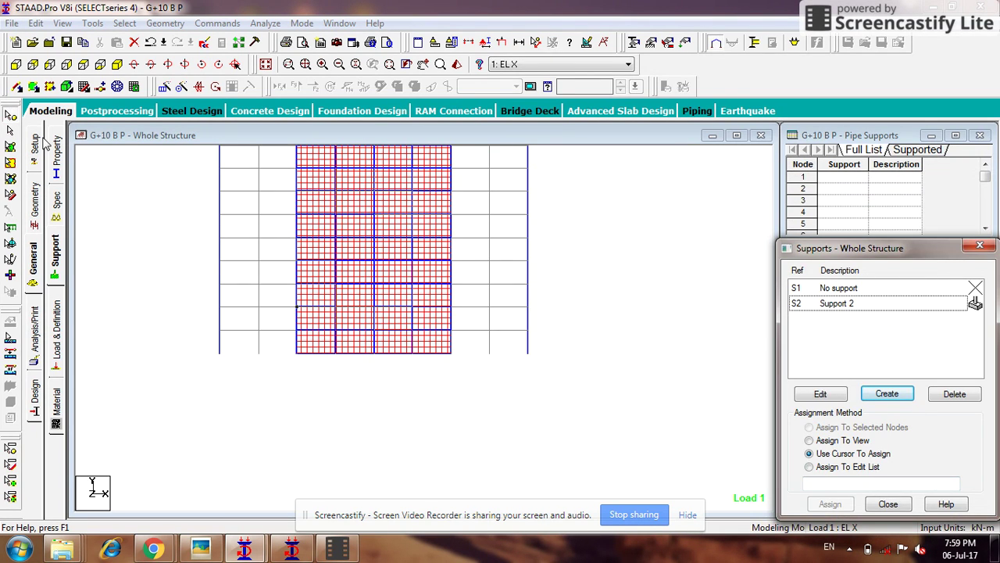
Step: Assign Support 2 to all base nodes of the building and check the supports in the isometric view
{"action": "left_click_drag", "start_coordinate": [539, 343], "coordinate": [468, 347]}
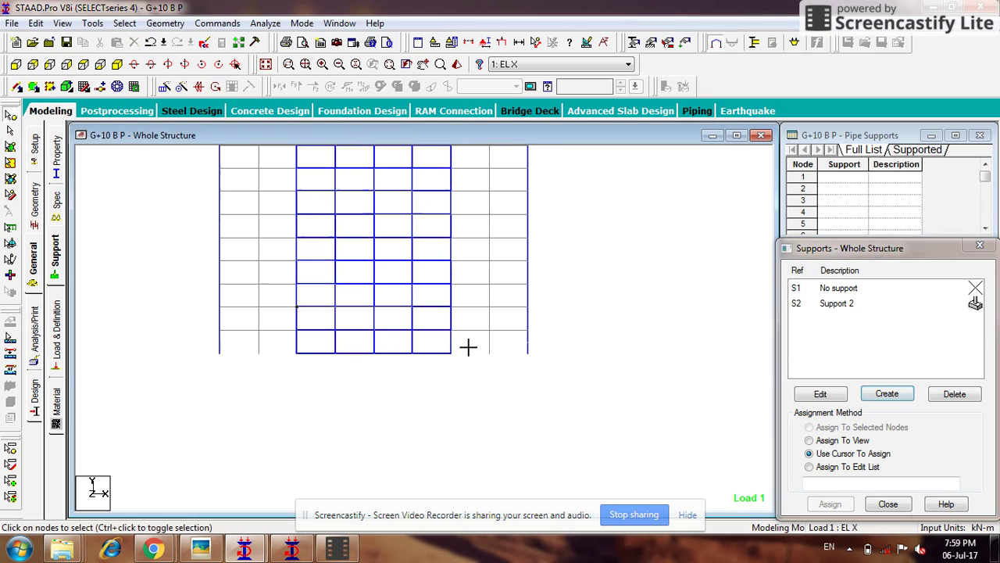
{"action": "left_click", "coordinate": [810, 305]}
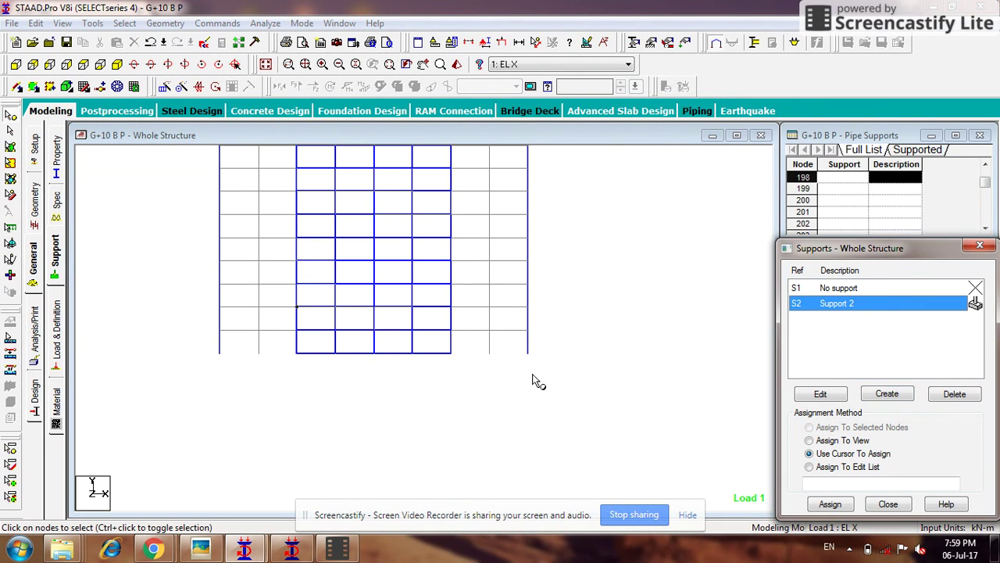
{"action": "left_click", "coordinate": [537, 349]}
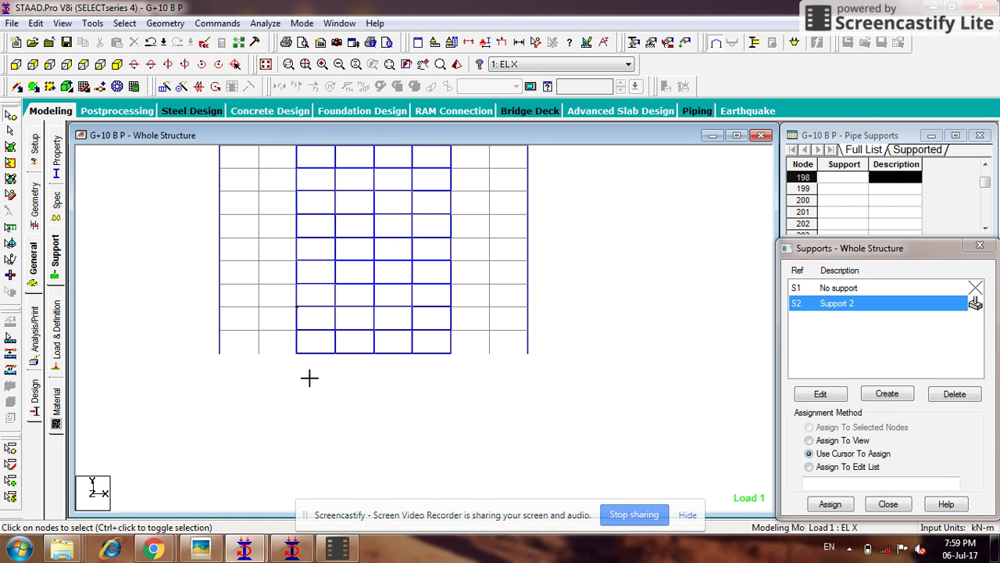
{"action": "left_click", "coordinate": [117, 64]}
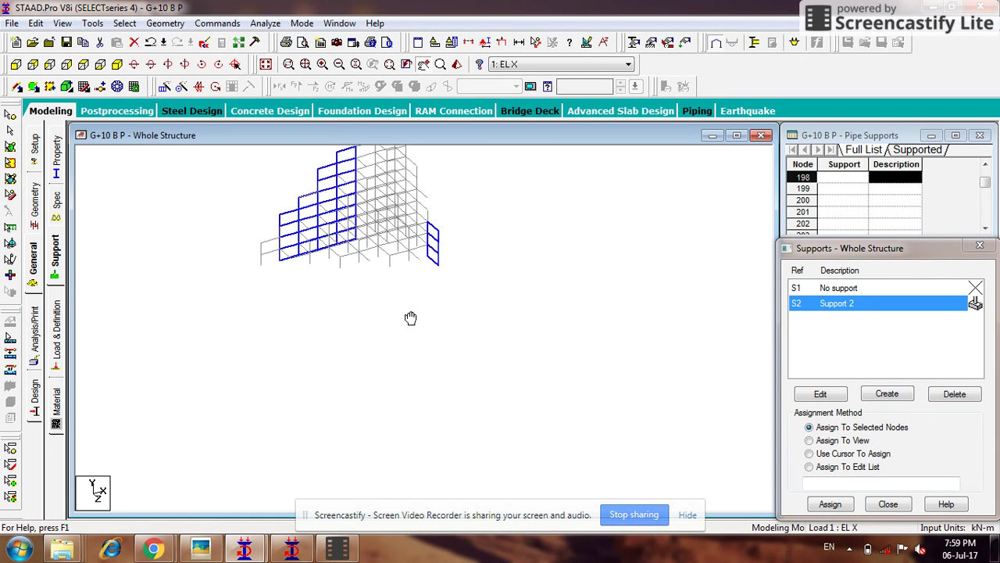
{"action": "left_click", "coordinate": [829, 504]}
{"action": "left_click", "coordinate": [826, 420]}
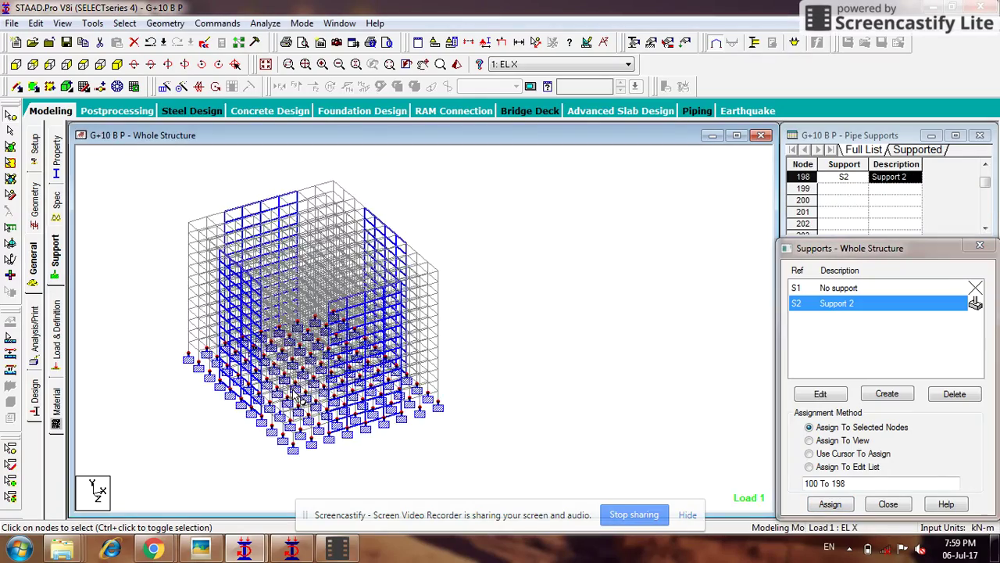
{"action": "scroll", "coordinate": [305, 387], "scroll_direction": "up", "scroll_amount": 2}
{"action": "scroll", "coordinate": [373, 420], "scroll_direction": "down", "scroll_amount": 2}
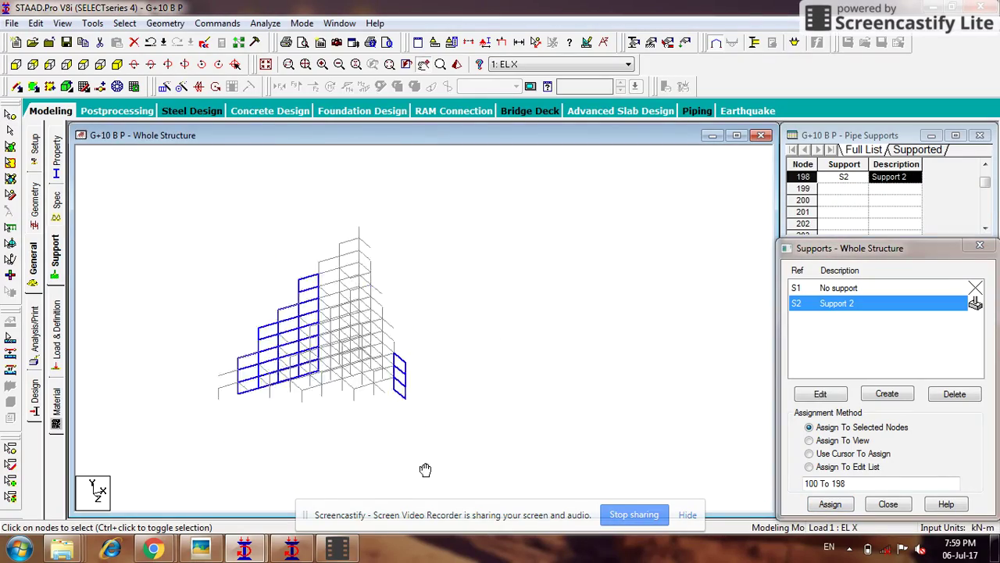
{"action": "scroll", "coordinate": [255, 393], "scroll_direction": "up", "scroll_amount": 1}
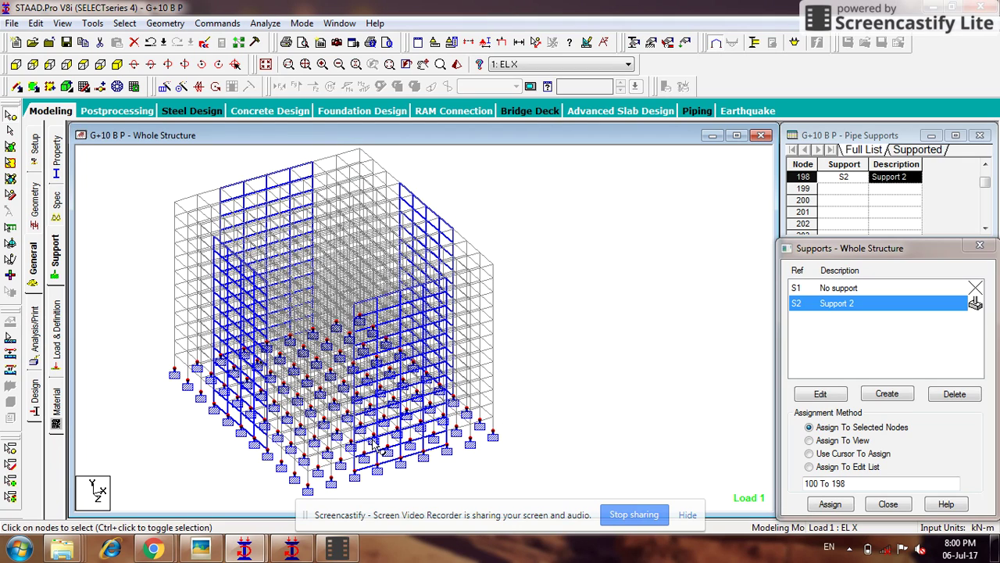
{"action": "scroll", "coordinate": [171, 450], "scroll_direction": "down", "scroll_amount": 1}
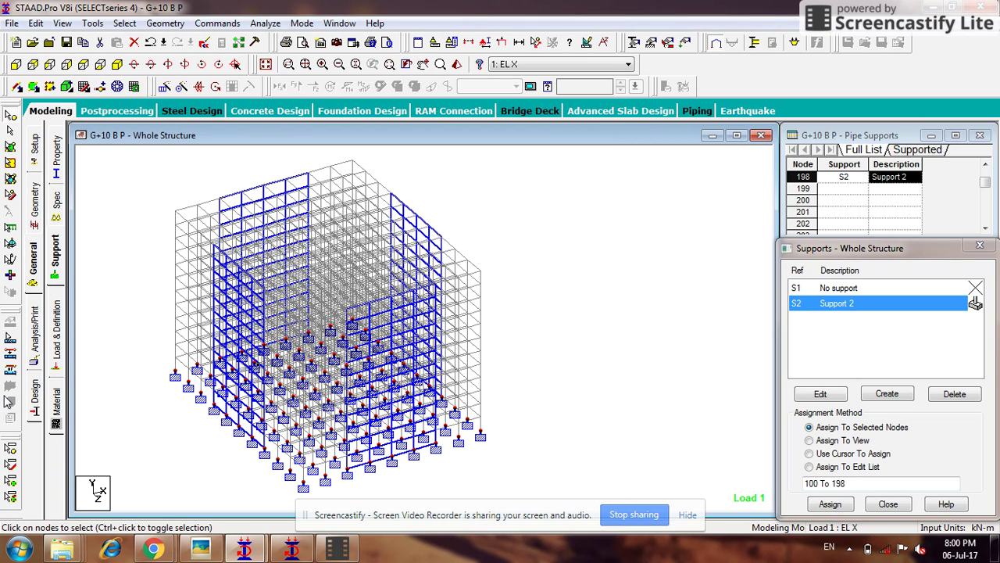
Step: Open the shear wall design settings with the list of shear wall panels
{"action": "left_click", "coordinate": [34, 396]}
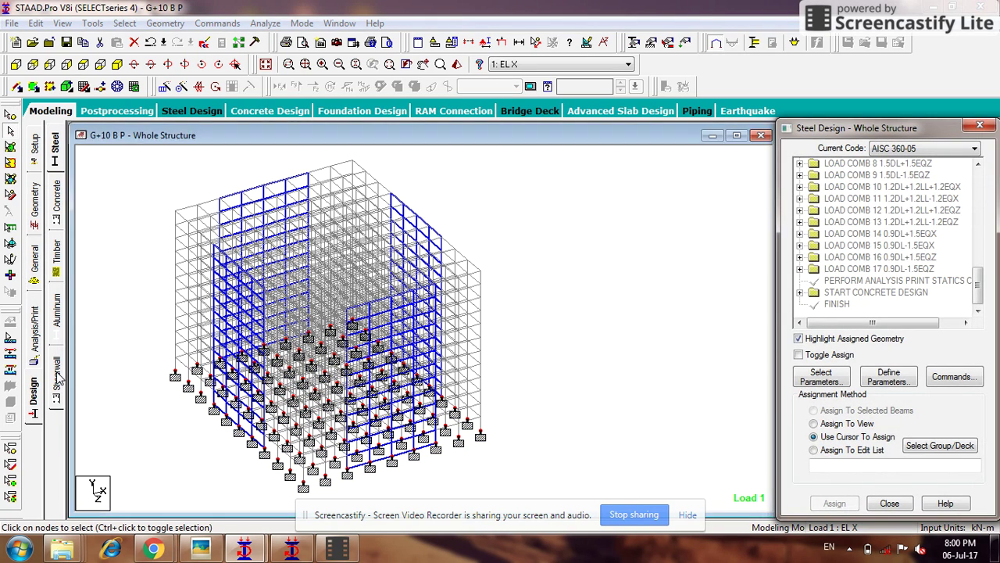
{"action": "left_click", "coordinate": [56, 373]}
{"action": "middle_click_drag", "start_coordinate": [396, 374], "coordinate": [411, 313]}
{"action": "middle_click_drag", "start_coordinate": [482, 295], "coordinate": [470, 339]}
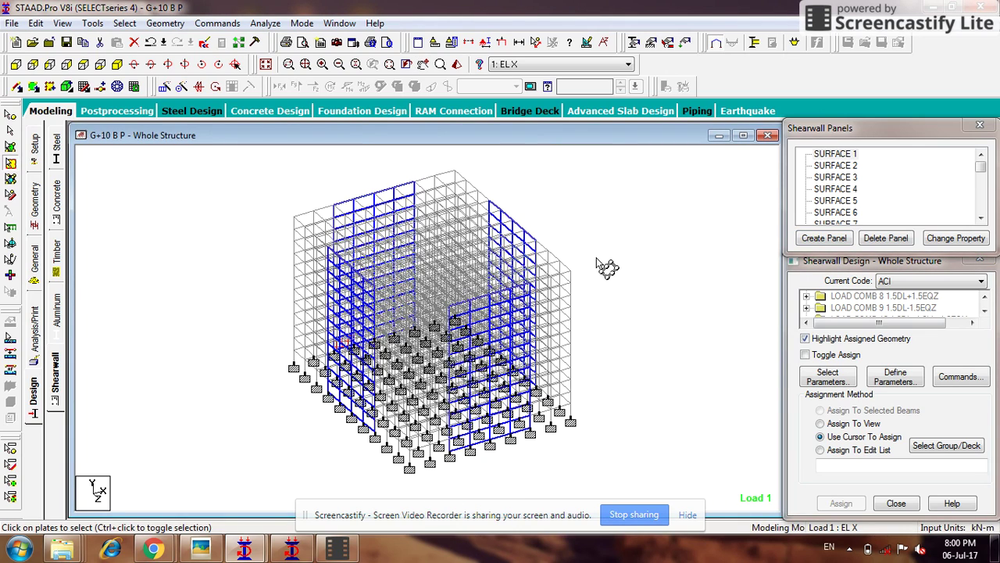
Step: Create a shear wall panel of type WALL across the four corners of SURFACE 1 and return to the shear wall design
{"action": "scroll", "coordinate": [414, 262], "scroll_direction": "down", "scroll_amount": 1}
{"action": "mouse_move", "coordinate": [982, 174]}
{"action": "left_mouse_down"}
{"action": "mouse_move", "coordinate": [989, 219]}
{"action": "mouse_move", "coordinate": [986, 166]}
{"action": "left_mouse_up"}
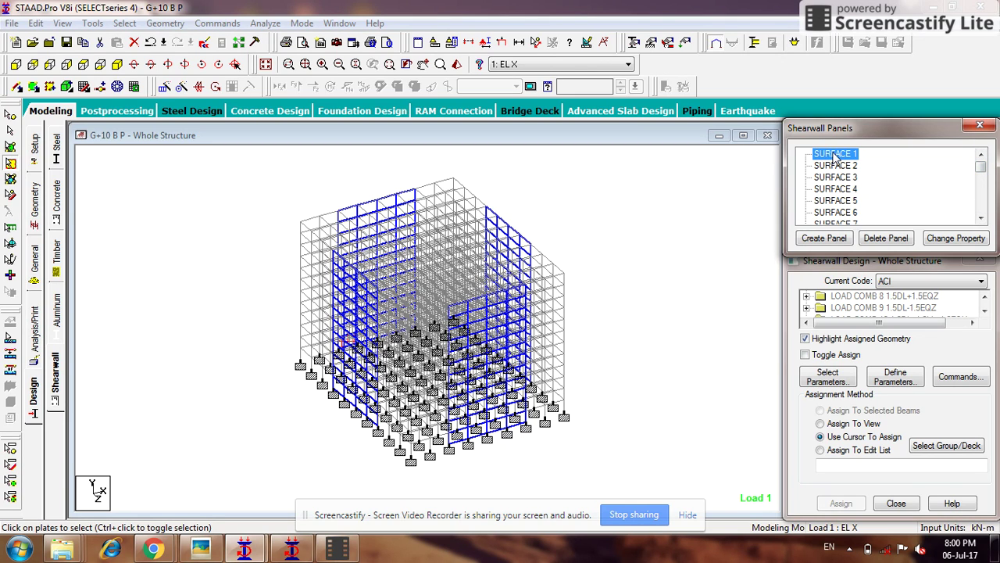
{"action": "left_click", "coordinate": [833, 242]}
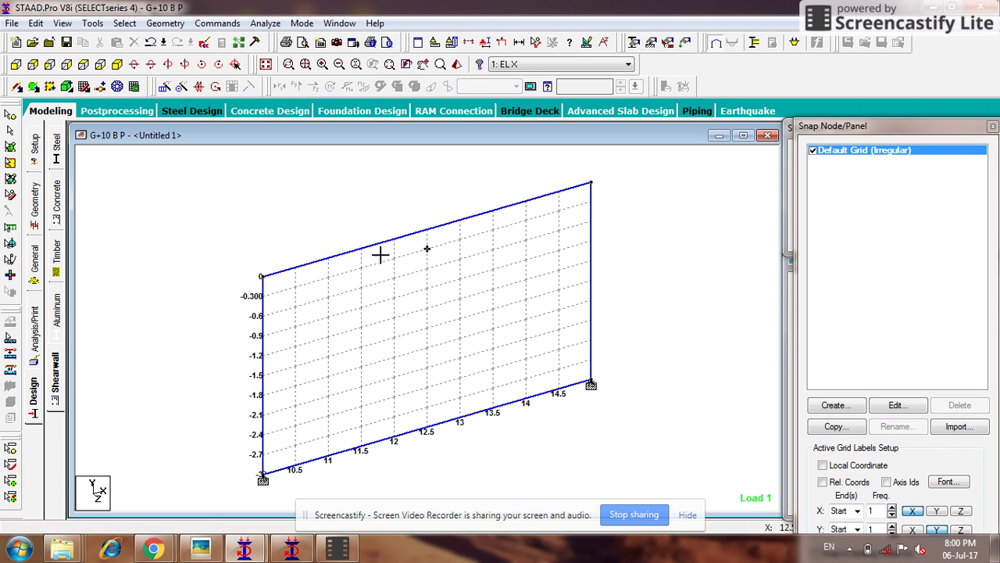
{"action": "left_click", "coordinate": [597, 180]}
{"action": "left_click", "coordinate": [597, 375]}
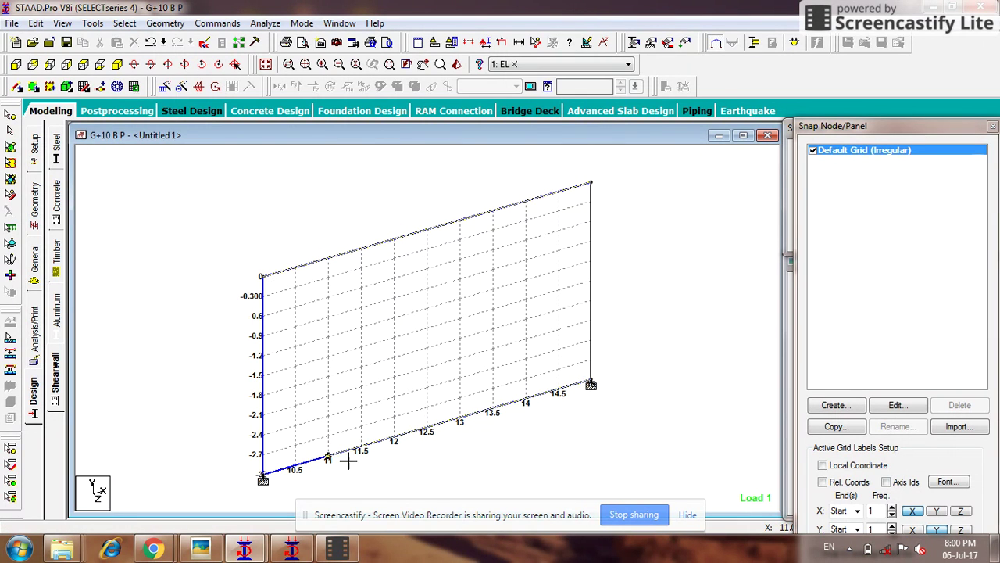
{"action": "left_click", "coordinate": [591, 384]}
{"action": "left_click", "coordinate": [472, 281]}
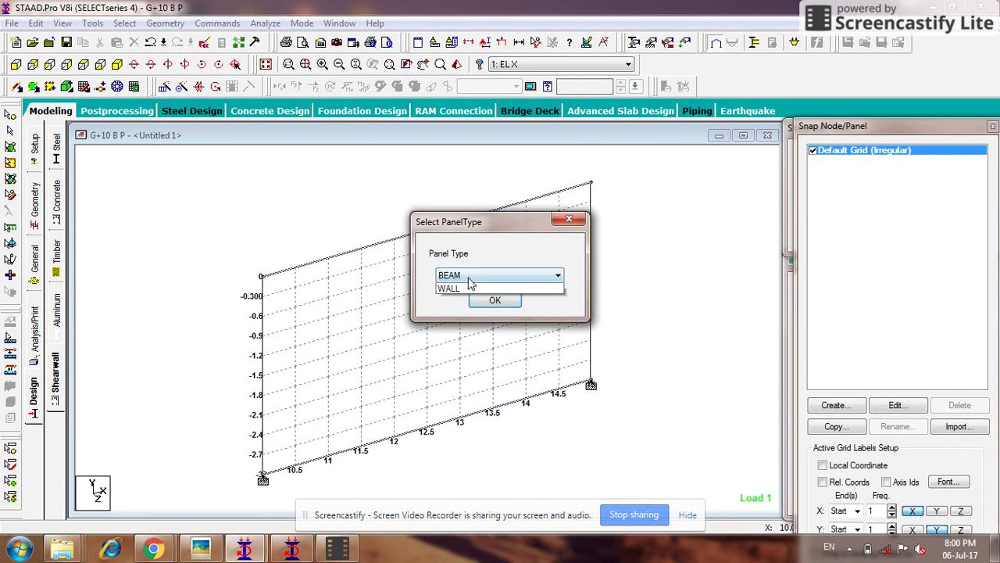
{"action": "left_click", "coordinate": [468, 312]}
{"action": "left_click", "coordinate": [490, 301]}
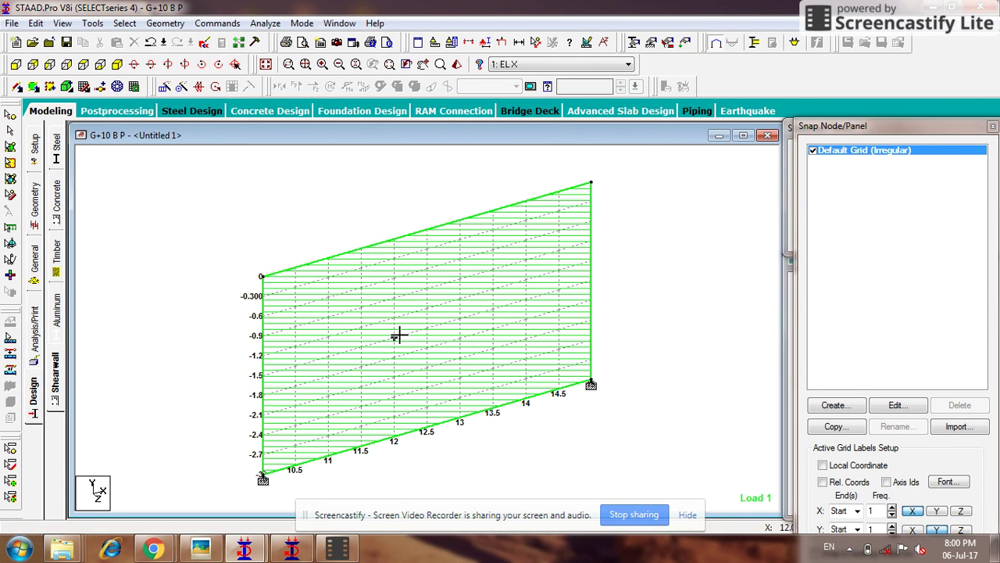
{"action": "scroll", "coordinate": [398, 334], "scroll_direction": "down", "scroll_amount": 1}
{"action": "scroll", "coordinate": [479, 330], "scroll_direction": "down", "scroll_amount": 1}
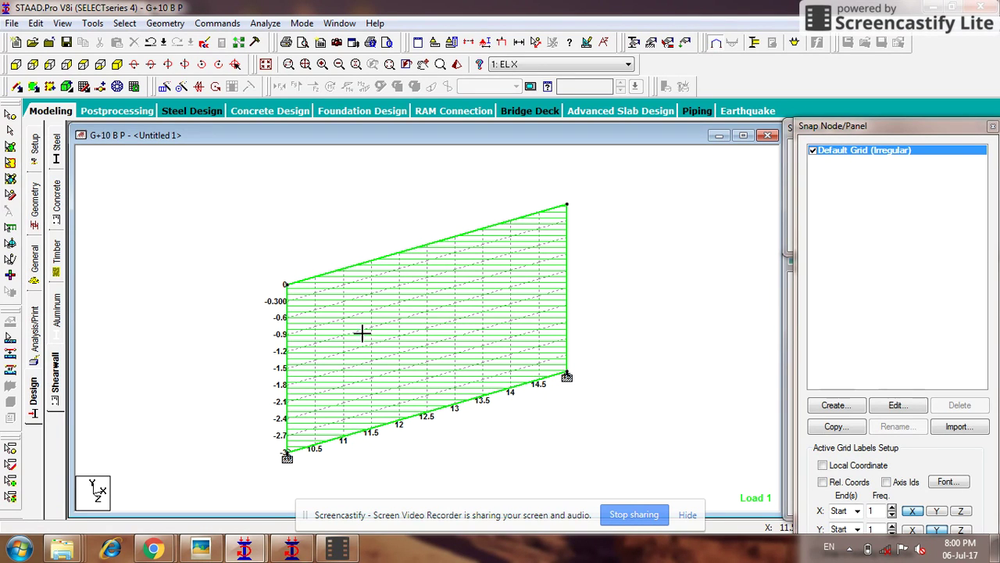
{"action": "left_click", "coordinate": [56, 383]}
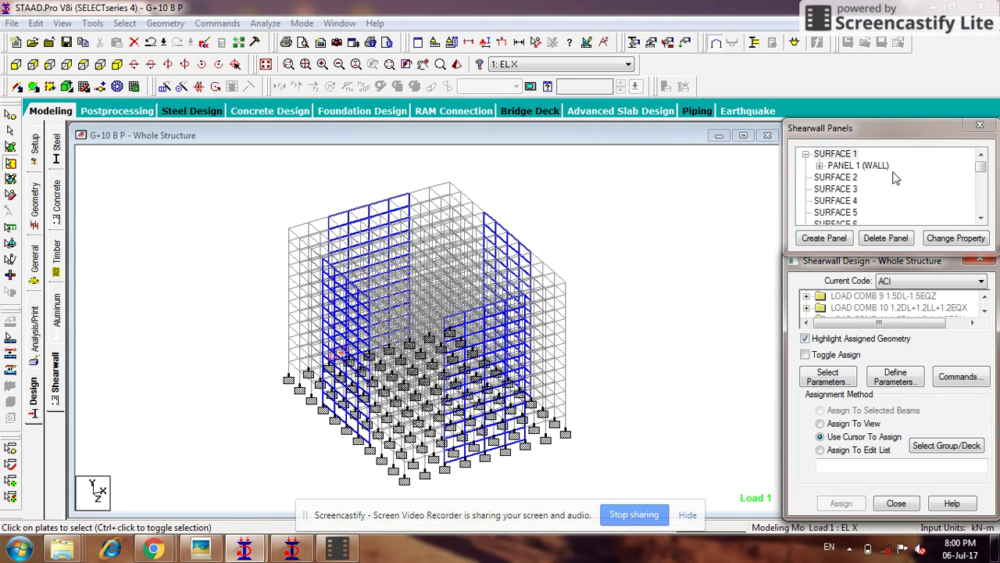
Step: Add a WALL panel covering the full area of SURFACE 2 and return to the shear wall design
{"action": "left_click", "coordinate": [848, 179]}
{"action": "left_click", "coordinate": [822, 243]}
{"action": "left_click", "coordinate": [264, 270]}
{"action": "left_click", "coordinate": [599, 187]}
{"action": "left_click", "coordinate": [593, 381]}
{"action": "left_click", "coordinate": [276, 489]}
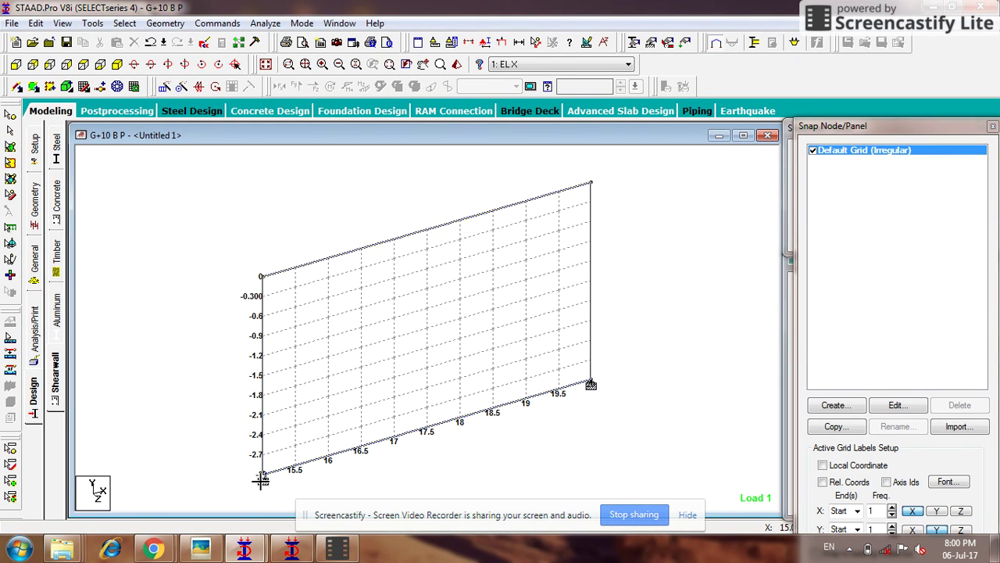
{"action": "left_click", "coordinate": [268, 283]}
{"action": "left_click", "coordinate": [512, 278]}
{"action": "left_click", "coordinate": [503, 308]}
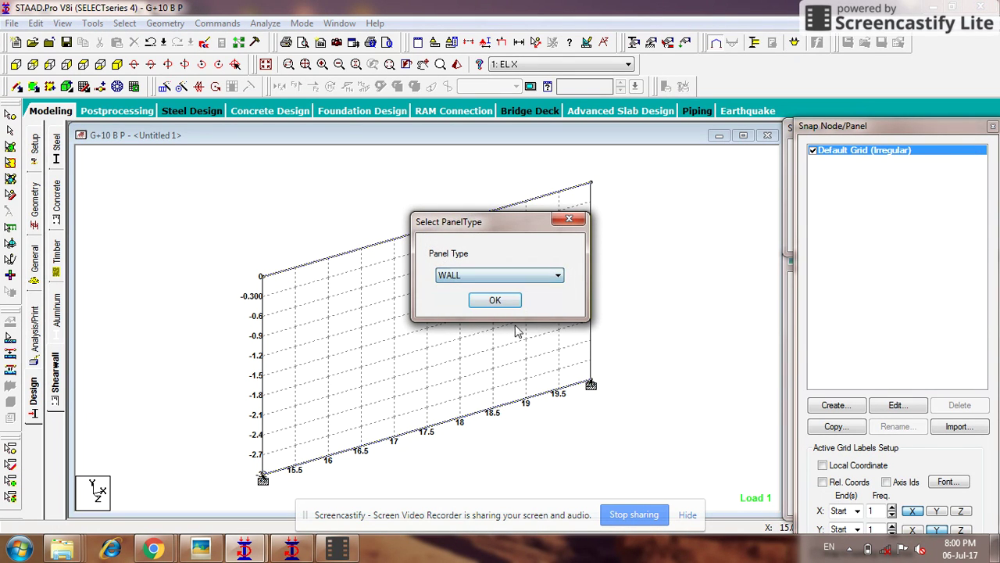
{"action": "left_click", "coordinate": [500, 301]}
{"action": "scroll", "coordinate": [509, 307], "scroll_direction": "down", "scroll_amount": 1}
{"action": "middle_click_drag", "start_coordinate": [528, 400], "coordinate": [522, 273]}
{"action": "scroll", "coordinate": [462, 261], "scroll_direction": "down", "scroll_amount": 2}
{"action": "middle_click_drag", "start_coordinate": [521, 331], "coordinate": [507, 403]}
{"action": "left_click", "coordinate": [60, 385]}
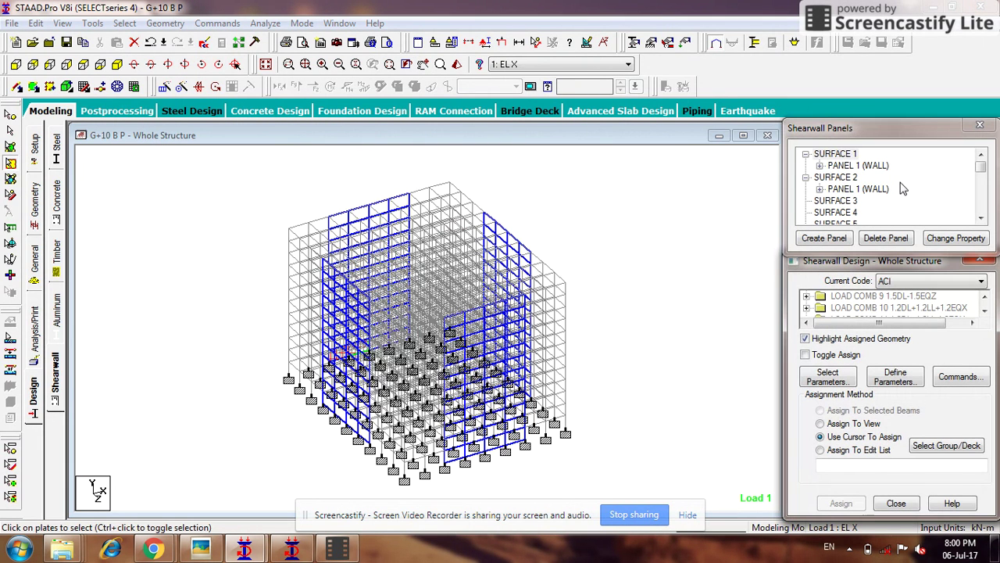
Step: Define a WALL panel across the four corners of SURFACE 3
{"action": "left_click", "coordinate": [842, 202]}
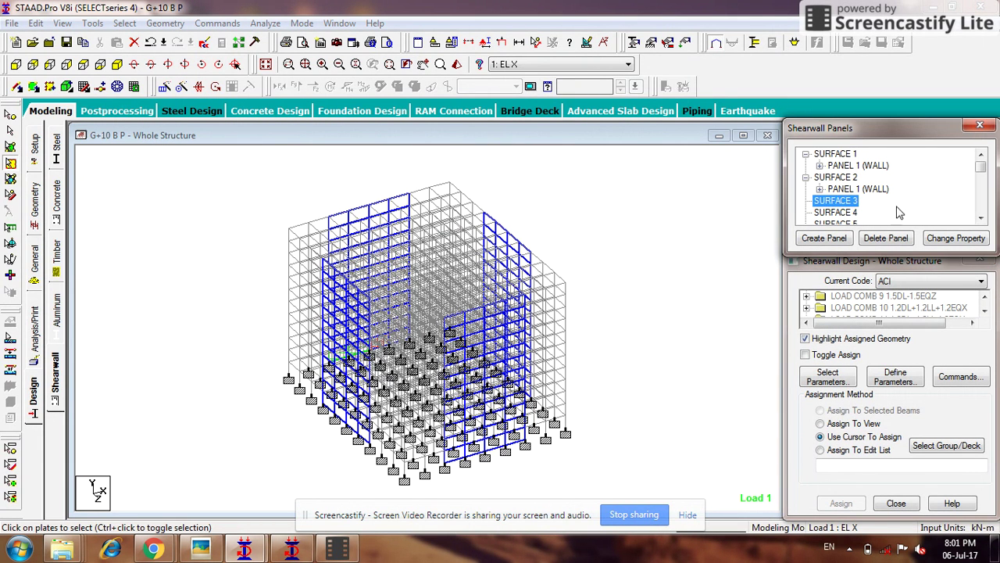
{"action": "left_click", "coordinate": [820, 238]}
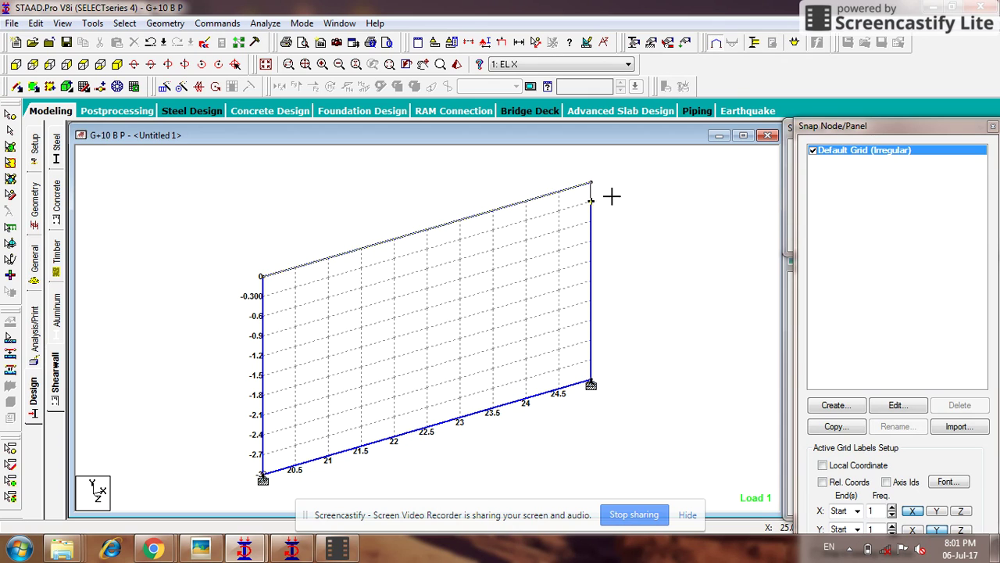
{"action": "left_click", "coordinate": [262, 495]}
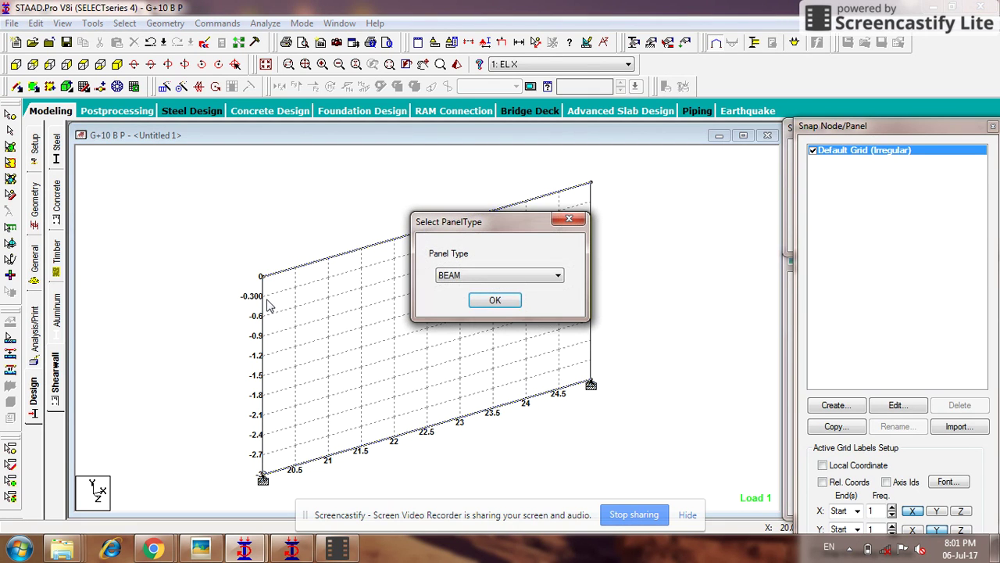
{"action": "left_click", "coordinate": [521, 276]}
{"action": "left_click", "coordinate": [493, 315]}
{"action": "left_click", "coordinate": [496, 301]}
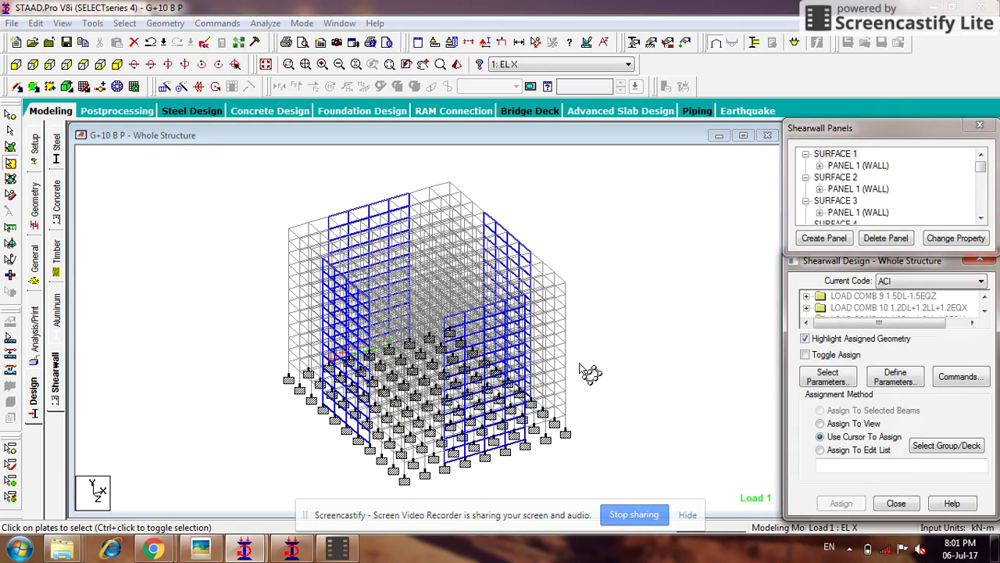
Step: Inspect the panels defined for SURFACE 1 to 3 at the base of the whole structure
{"action": "left_click", "coordinate": [820, 158]}
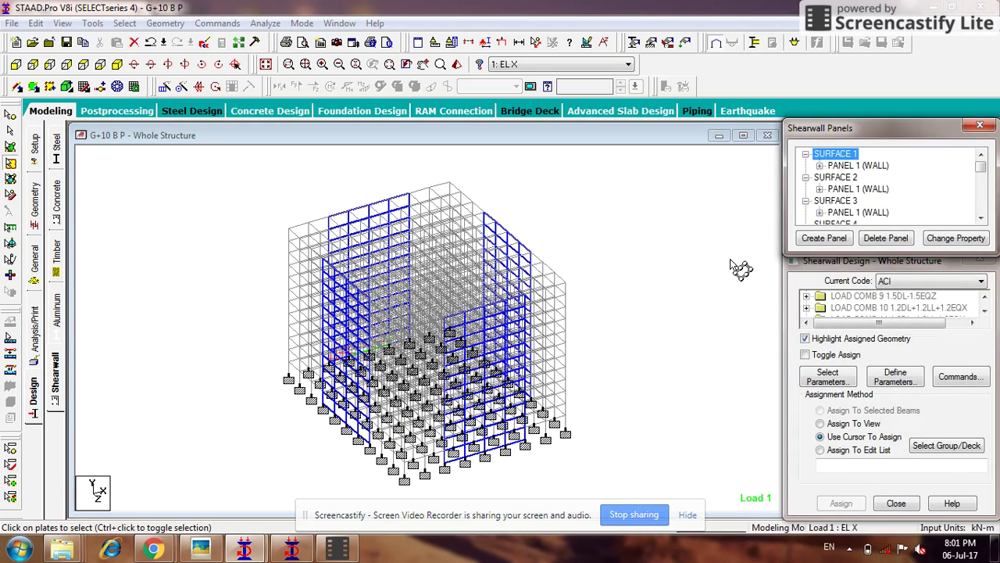
{"action": "middle_click_drag", "start_coordinate": [306, 378], "coordinate": [428, 373]}
{"action": "scroll", "coordinate": [428, 373], "scroll_direction": "up", "scroll_amount": 6}
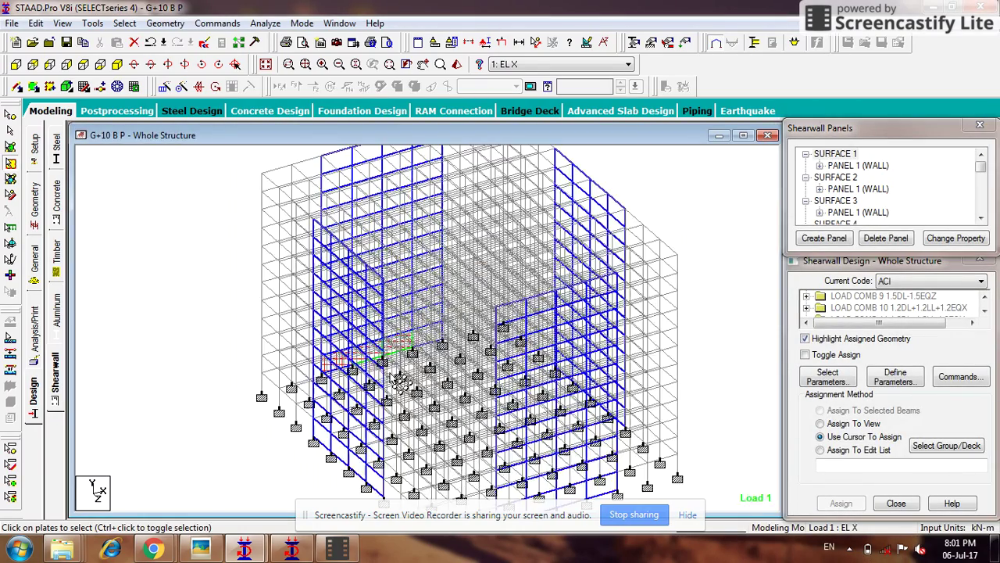
{"action": "scroll", "coordinate": [477, 356], "scroll_direction": "down", "scroll_amount": 2}
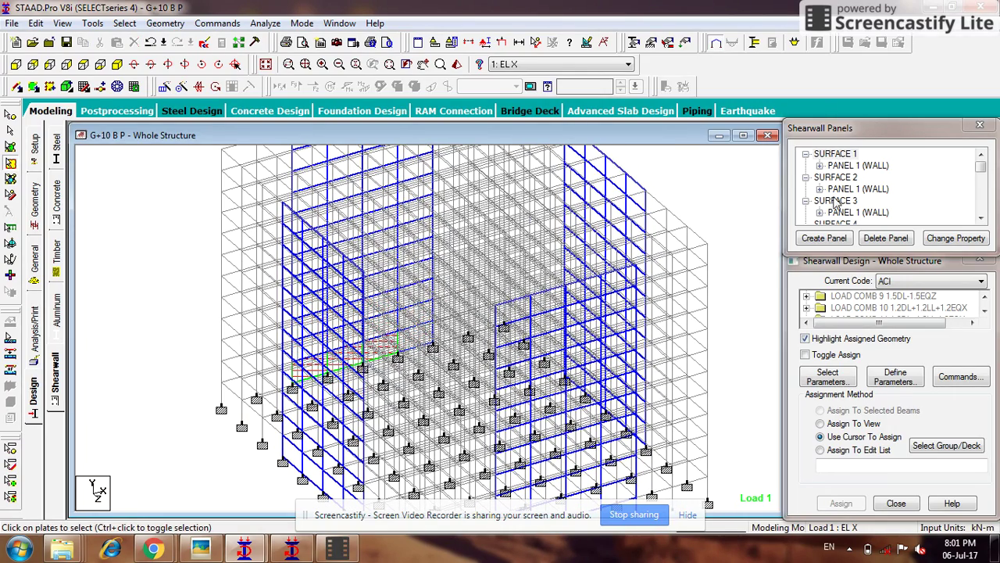
{"action": "scroll", "coordinate": [343, 354], "scroll_direction": "up", "scroll_amount": 5}
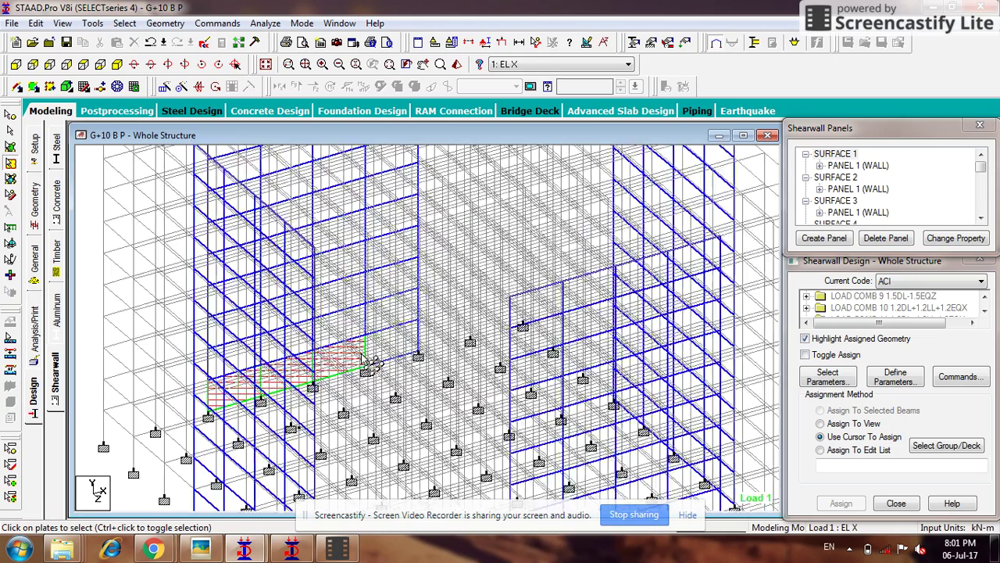
{"action": "middle_click_drag", "start_coordinate": [364, 350], "coordinate": [475, 340]}
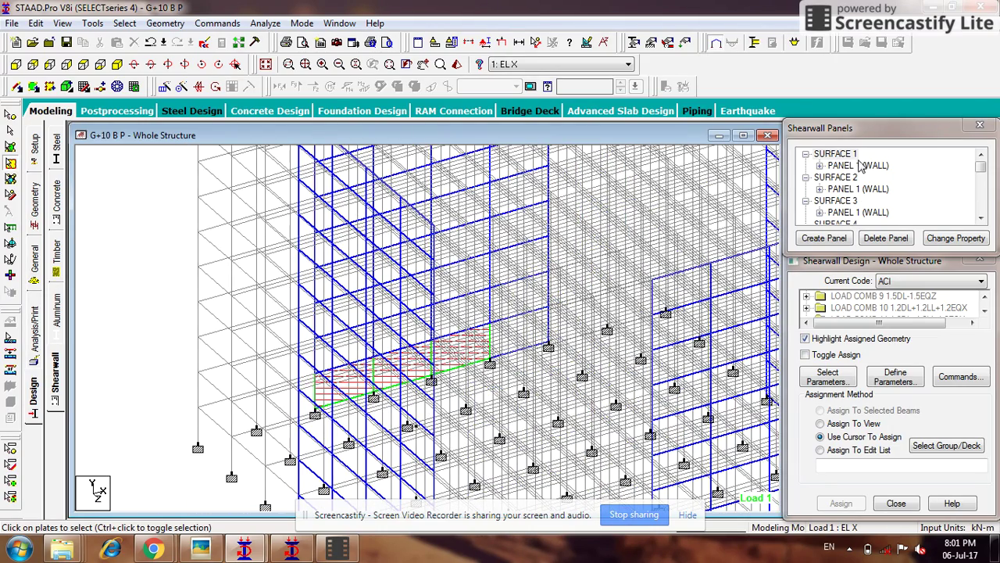
{"action": "scroll", "coordinate": [329, 414], "scroll_direction": "down", "scroll_amount": 3}
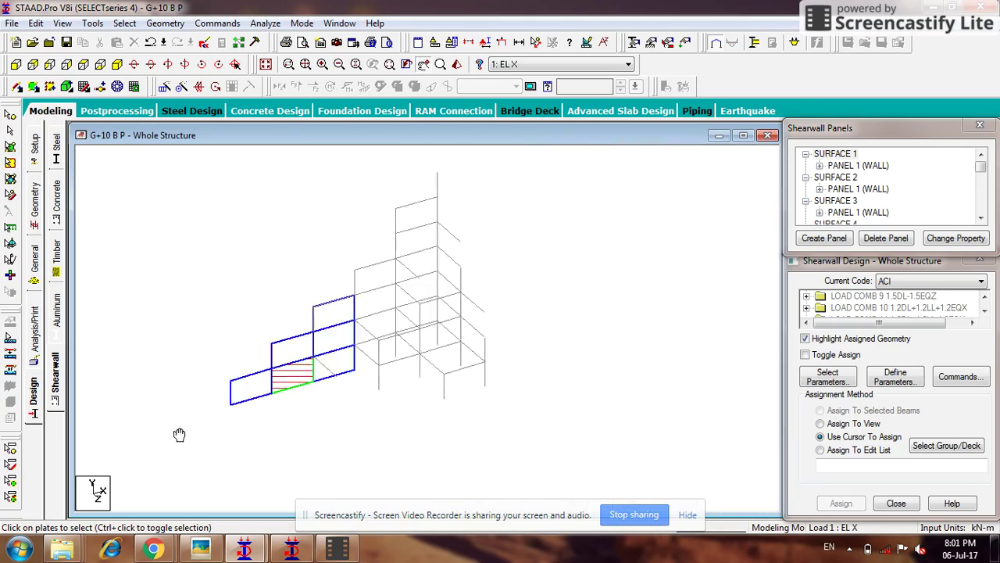
{"action": "mouse_move", "coordinate": [980, 166]}
{"action": "left_mouse_down"}
{"action": "mouse_move", "coordinate": [981, 200]}
{"action": "mouse_move", "coordinate": [976, 161]}
{"action": "left_mouse_up"}
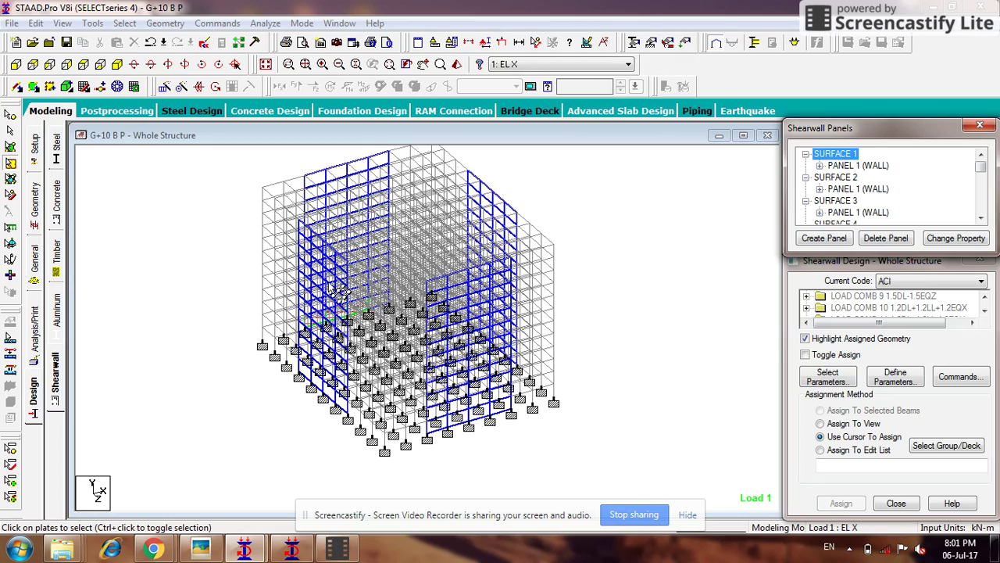
{"action": "scroll", "coordinate": [342, 295], "scroll_direction": "up", "scroll_amount": 3}
{"action": "scroll", "coordinate": [502, 338], "scroll_direction": "down", "scroll_amount": 2}
{"action": "left_click_drag", "start_coordinate": [980, 167], "coordinate": [966, 148]}
Step: Create a WALL panel through the four corners of SURFACE 4 and return to the shear wall design
{"action": "left_click", "coordinate": [982, 219]}
{"action": "left_click", "coordinate": [983, 219]}
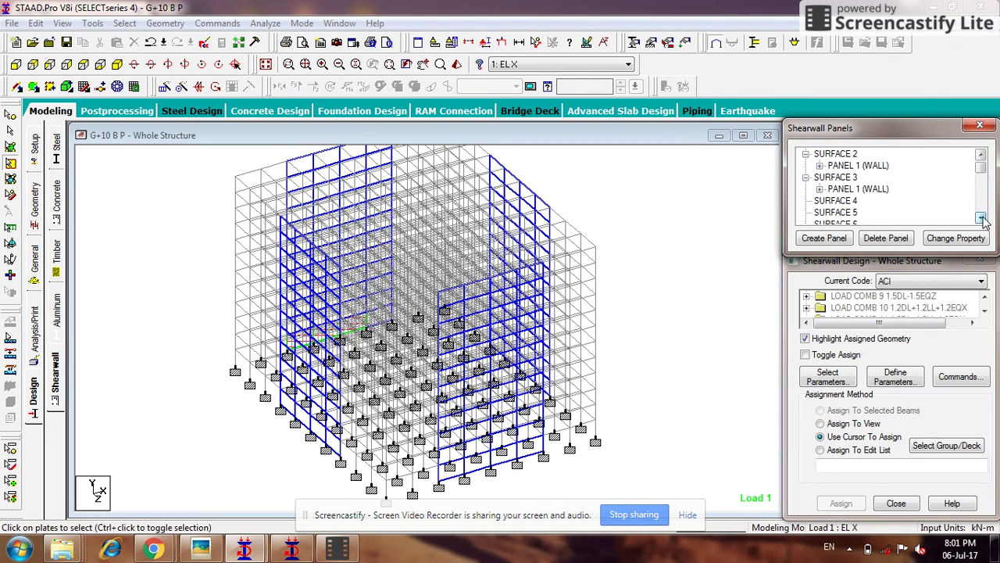
{"action": "left_click", "coordinate": [834, 200]}
{"action": "left_click", "coordinate": [843, 238]}
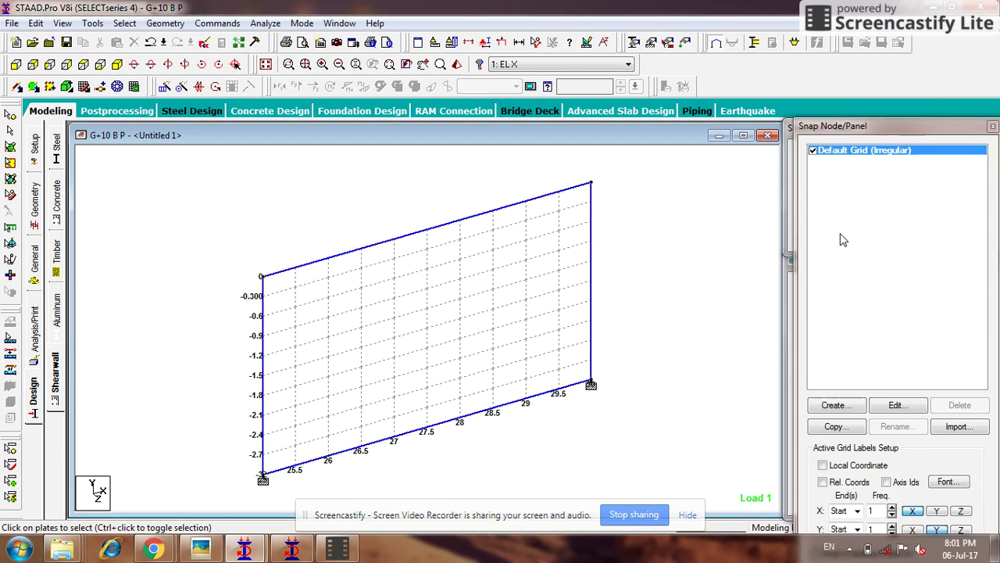
{"action": "left_click", "coordinate": [264, 275]}
{"action": "left_click", "coordinate": [590, 184]}
{"action": "left_click", "coordinate": [590, 384]}
{"action": "left_click", "coordinate": [263, 475]}
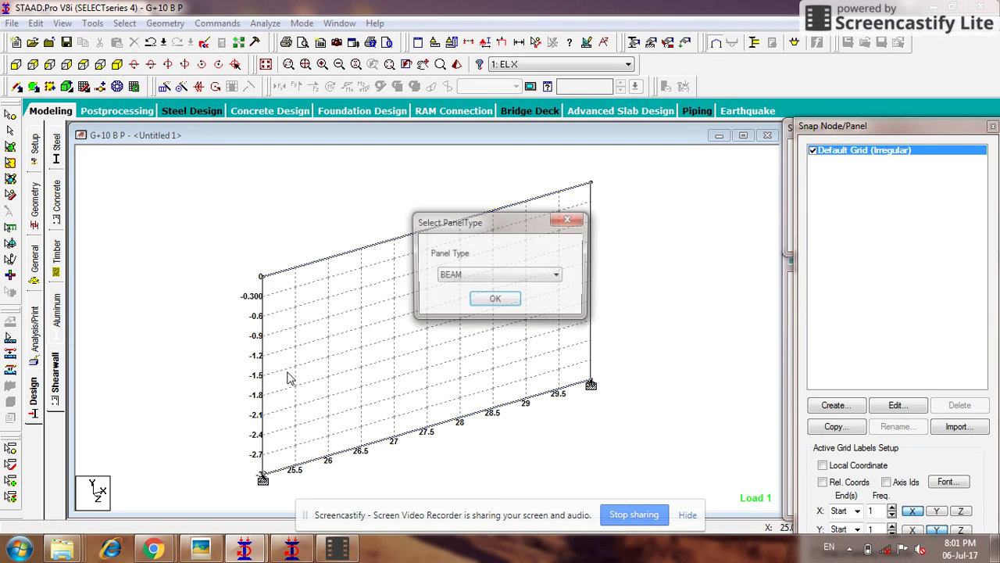
{"action": "left_click", "coordinate": [475, 275]}
{"action": "left_click", "coordinate": [461, 310]}
{"action": "left_click", "coordinate": [494, 302]}
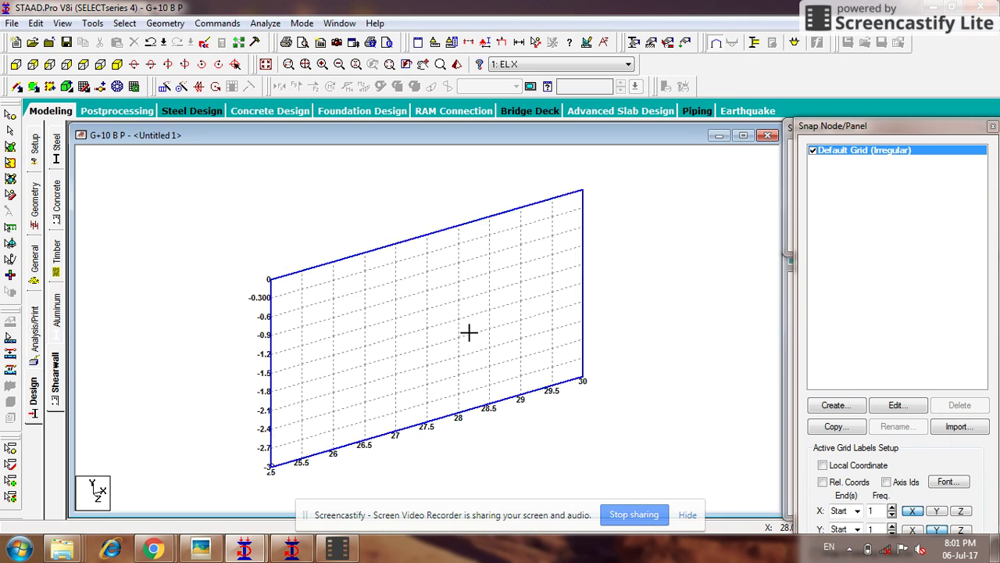
{"action": "left_click", "coordinate": [57, 387]}
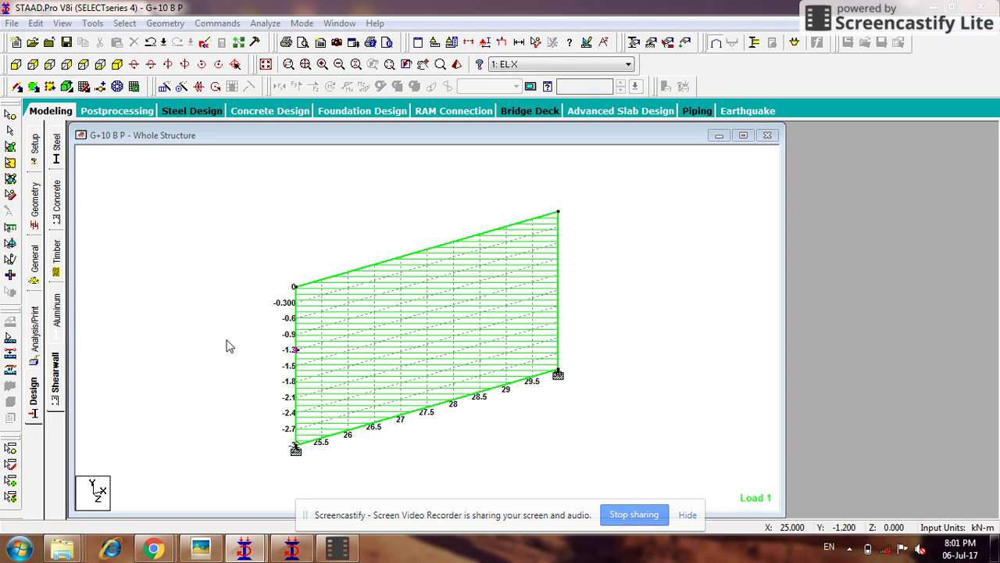
Step: Create a panel through the four corners of SURFACE 5, choose its panel type and return to the shear wall design
{"action": "left_click", "coordinate": [833, 191]}
{"action": "scroll", "coordinate": [840, 192], "scroll_direction": "down", "scroll_amount": 2}
{"action": "scroll", "coordinate": [849, 180], "scroll_direction": "up", "scroll_amount": 1}
{"action": "scroll", "coordinate": [848, 195], "scroll_direction": "down", "scroll_amount": 1}
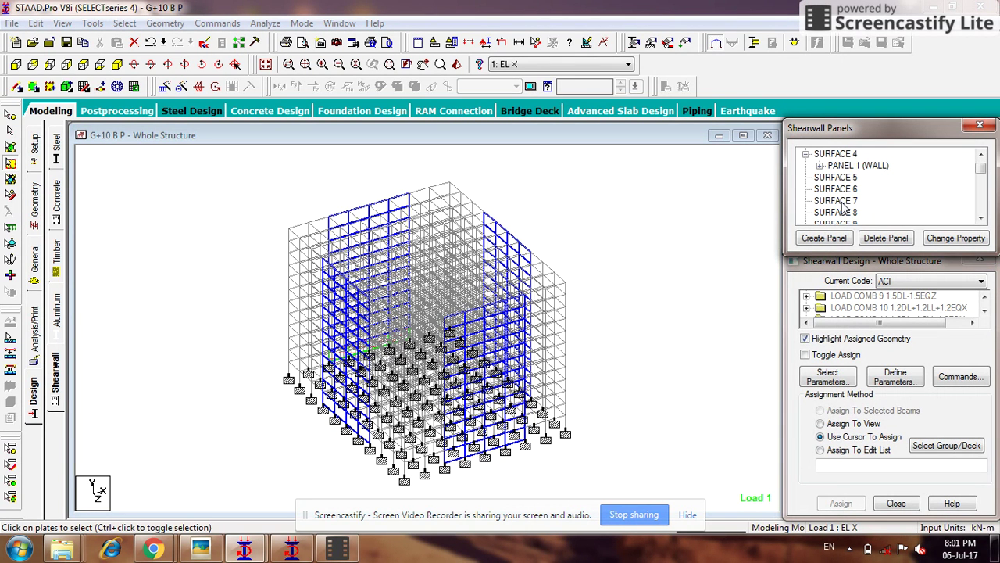
{"action": "left_click", "coordinate": [837, 178]}
{"action": "left_click", "coordinate": [823, 238]}
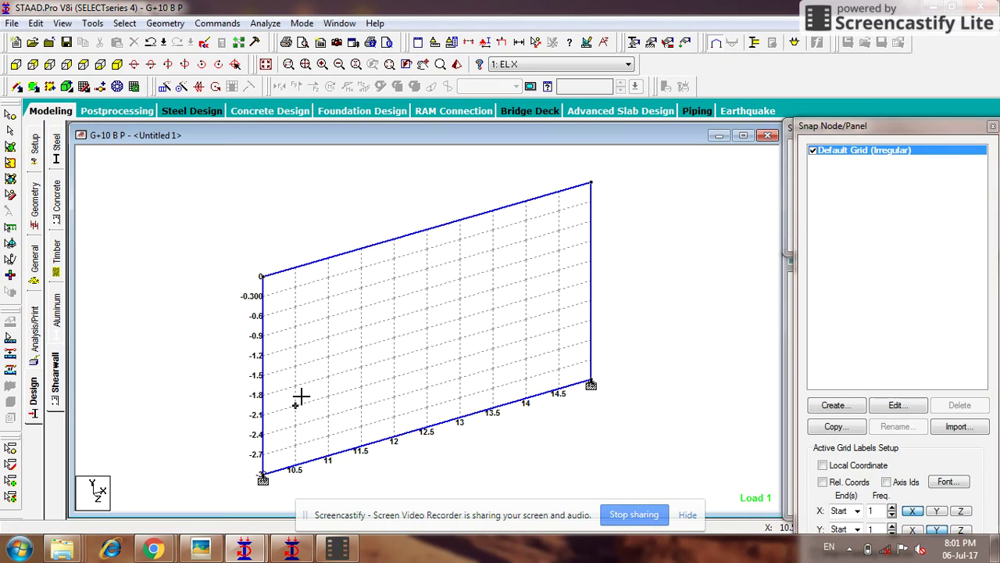
{"action": "left_click", "coordinate": [266, 275]}
{"action": "left_click", "coordinate": [589, 187]}
{"action": "left_click", "coordinate": [596, 376]}
{"action": "left_click", "coordinate": [270, 475]}
{"action": "left_click", "coordinate": [509, 281]}
{"action": "left_click", "coordinate": [492, 287]}
{"action": "left_click", "coordinate": [494, 301]}
{"action": "left_click", "coordinate": [58, 383]}
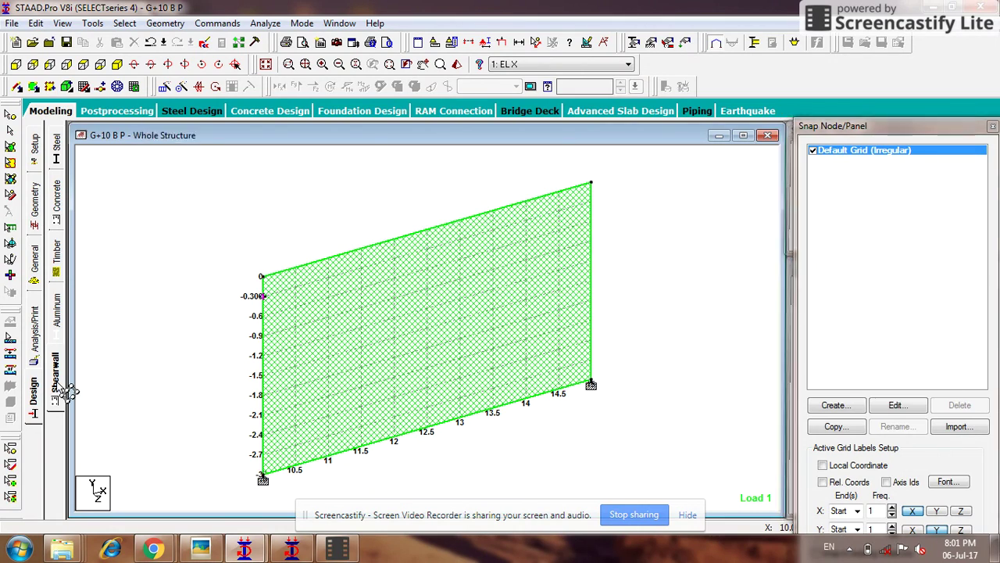
Step: Inspect the defined panels and the remaining wall surfaces up to the top storey in the whole structure
{"action": "middle_click_drag", "start_coordinate": [340, 450], "coordinate": [382, 462]}
{"action": "scroll", "coordinate": [383, 461], "scroll_direction": "up", "scroll_amount": 2}
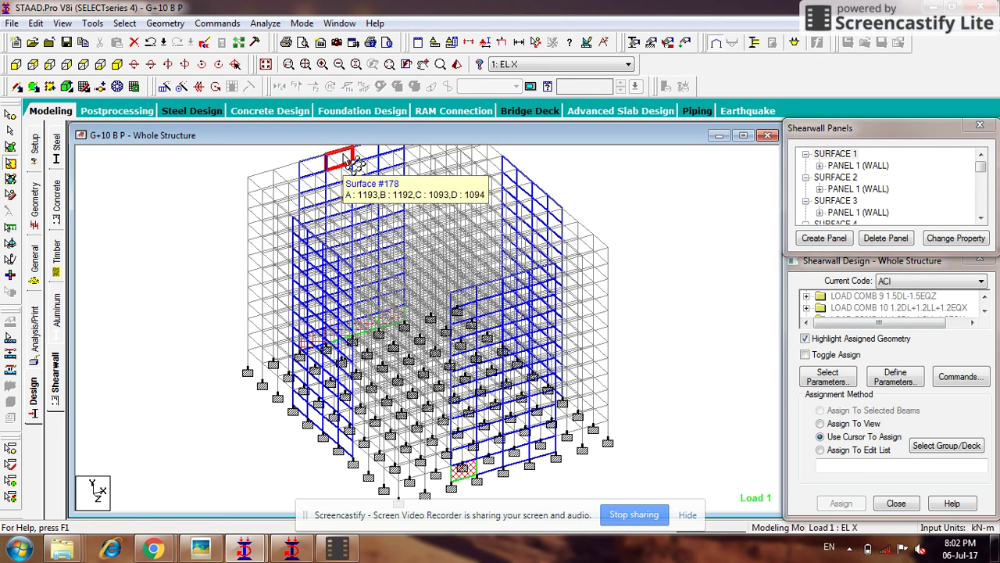
{"action": "mouse_move", "coordinate": [534, 318]}
{"action": "middle_mouse_down"}
{"action": "mouse_move", "coordinate": [536, 329]}
{"action": "mouse_move", "coordinate": [543, 312]}
{"action": "middle_mouse_up"}
{"action": "scroll", "coordinate": [564, 318], "scroll_direction": "down", "scroll_amount": 2}
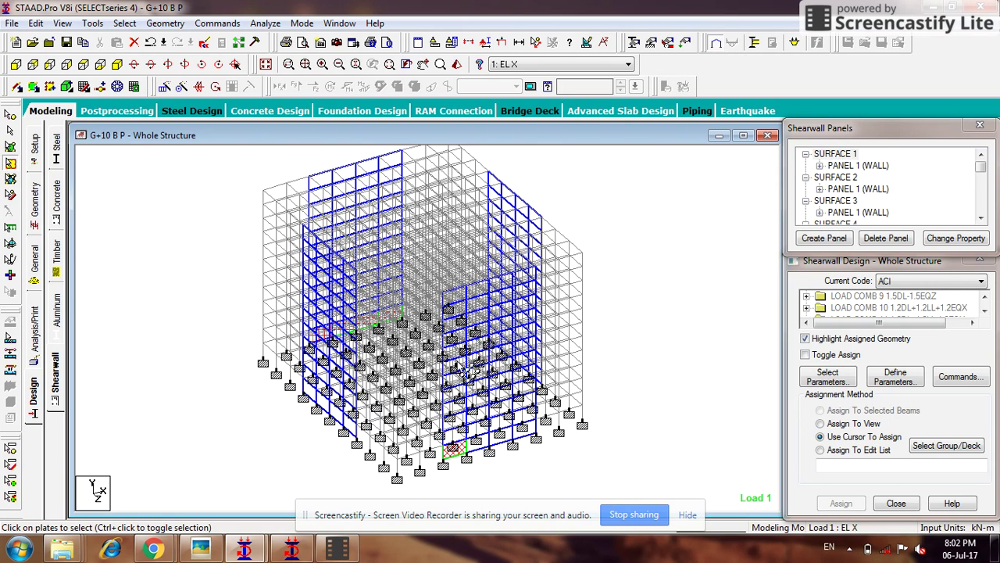
{"action": "left_click", "coordinate": [335, 550]}
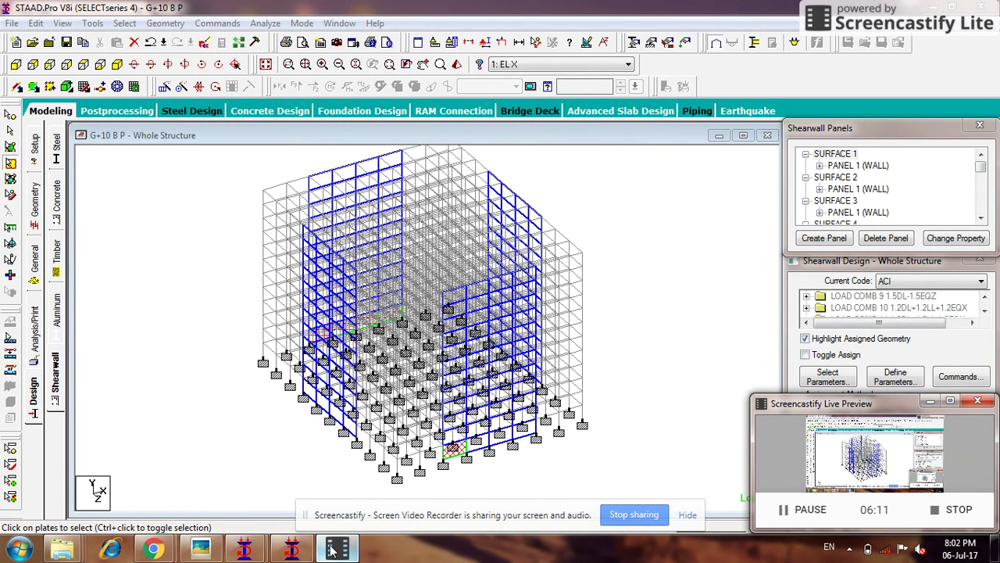
{"action": "left_click", "coordinate": [335, 550]}
Step: Open the structure's load and definition settings and show the available analysis commands
{"action": "left_click", "coordinate": [34, 269]}
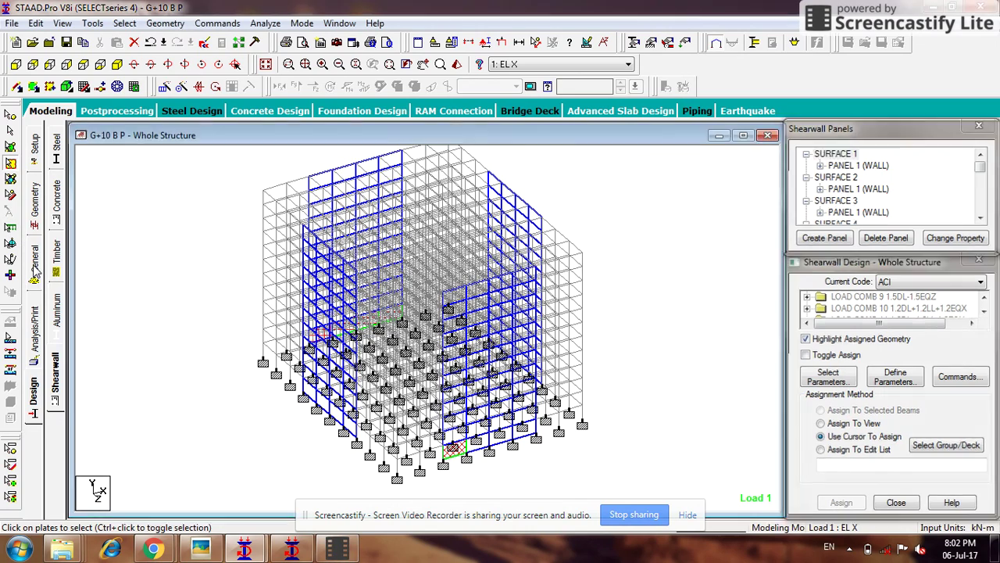
{"action": "left_click", "coordinate": [55, 359]}
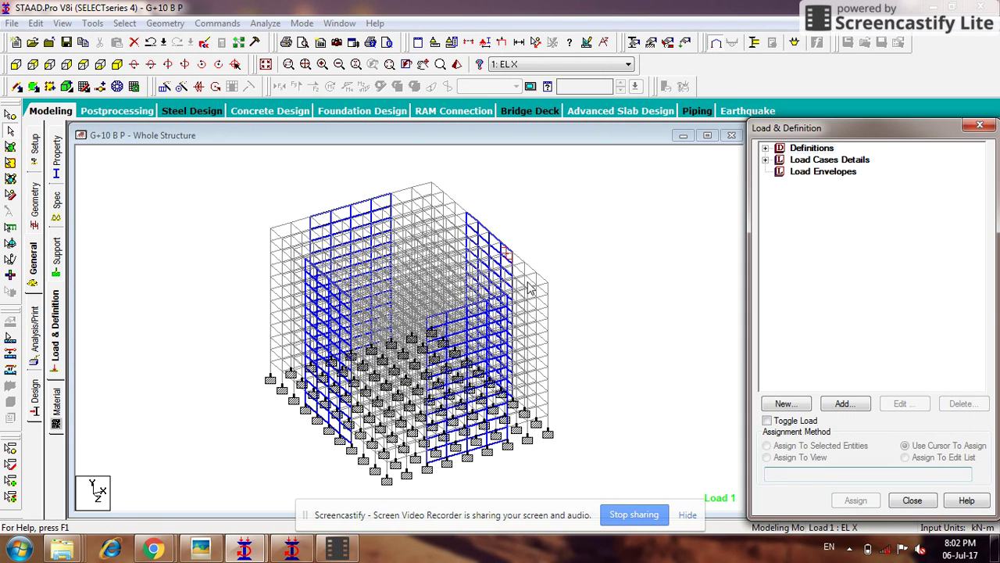
{"action": "left_click", "coordinate": [266, 23]}
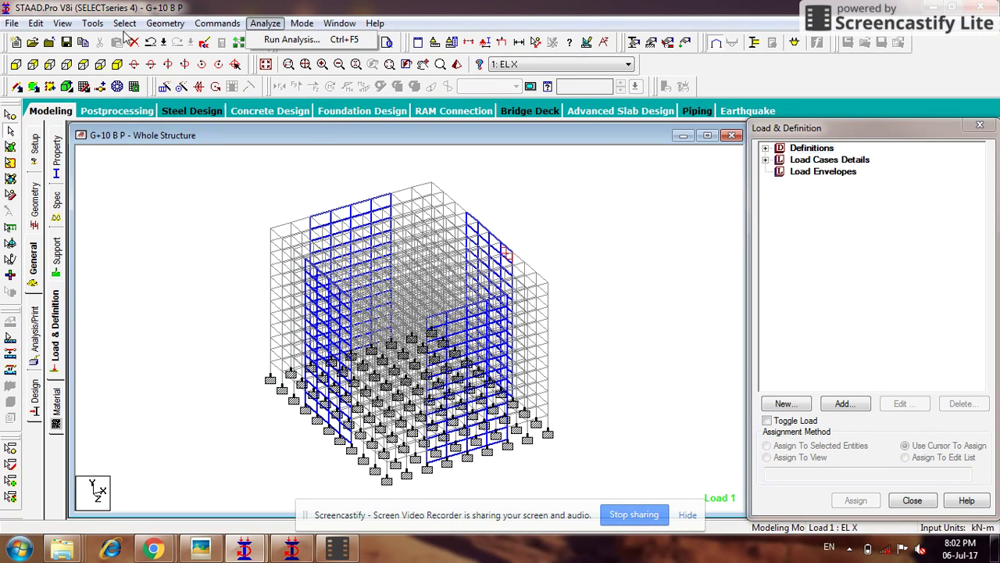
Step: Select all beams parallel to Y and display only these columns as a new view in the active window
{"action": "mouse_move", "coordinate": [124, 24]}
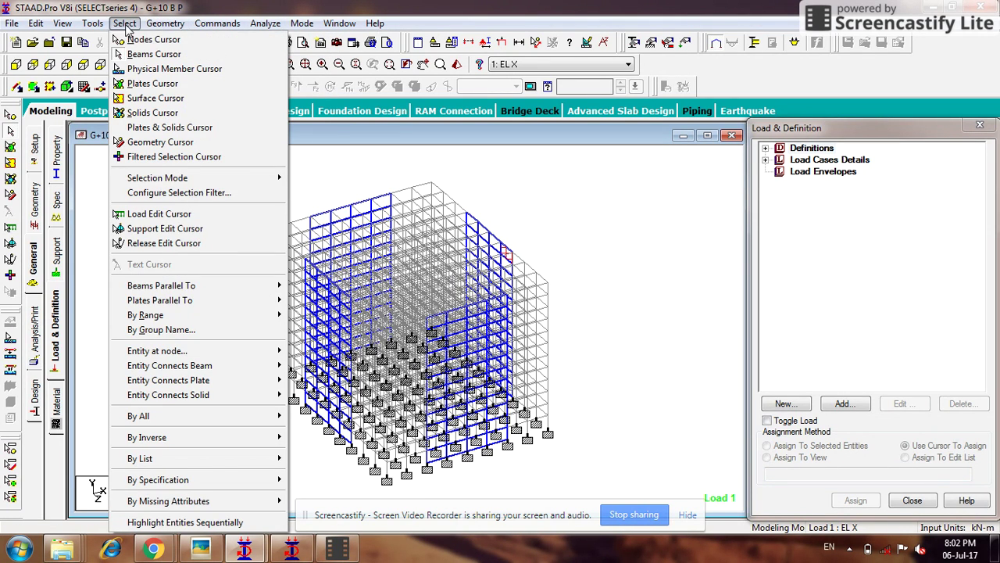
{"action": "mouse_move", "coordinate": [161, 285]}
{"action": "left_click", "coordinate": [313, 300]}
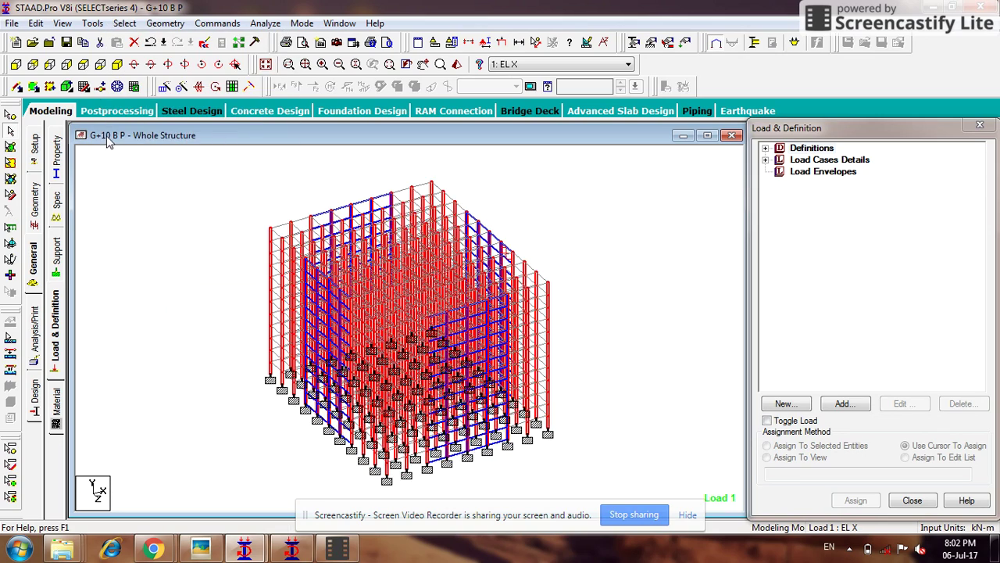
{"action": "middle_click_drag", "start_coordinate": [250, 300], "coordinate": [304, 407]}
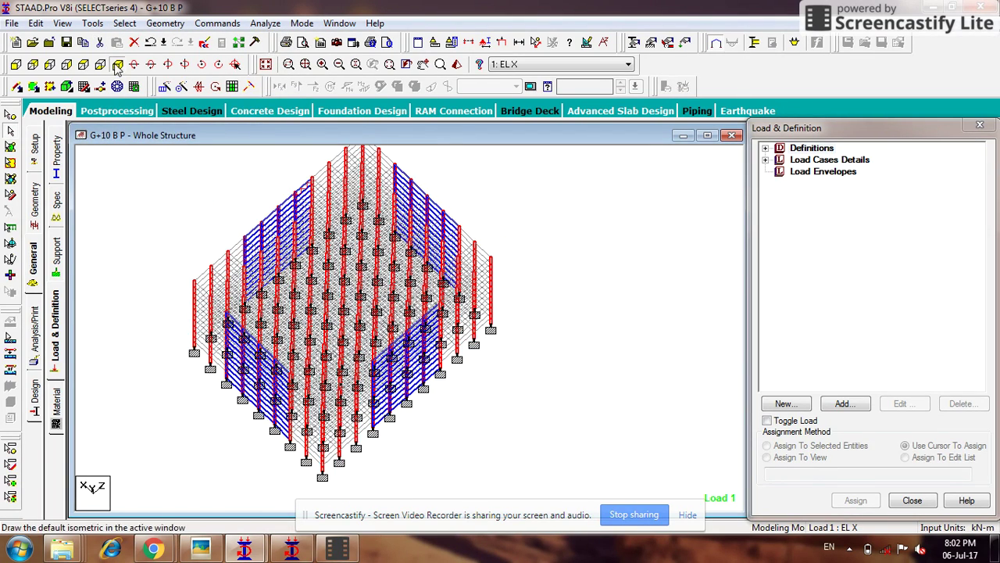
{"action": "right_click", "coordinate": [207, 281]}
{"action": "left_click", "coordinate": [359, 378]}
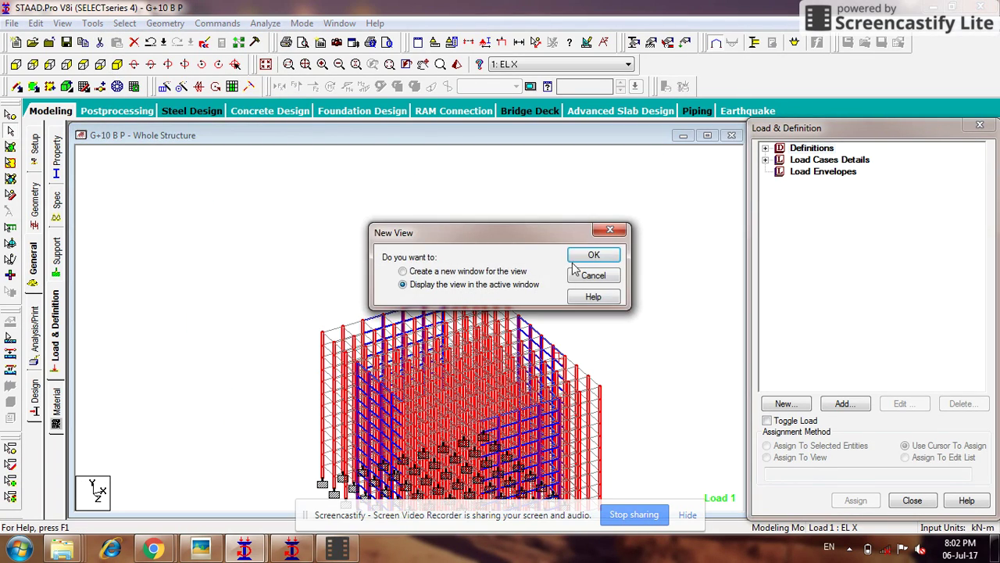
{"action": "left_click", "coordinate": [579, 258]}
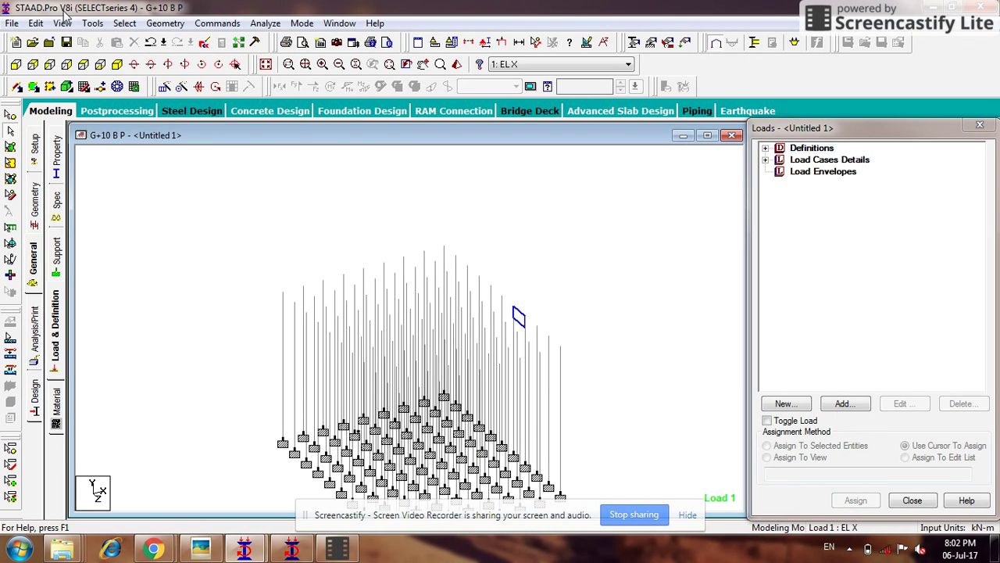
Step: Select six individual columns in plan, return to the isometric view and display only them in the active window
{"action": "left_click", "coordinate": [91, 62]}
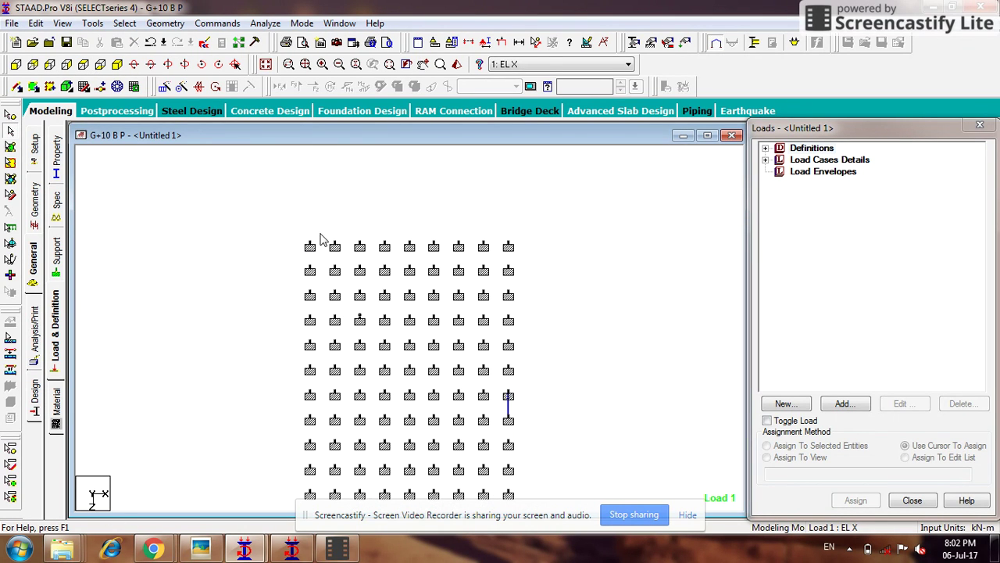
{"action": "left_click_drag", "start_coordinate": [289, 256], "coordinate": [288, 256]}
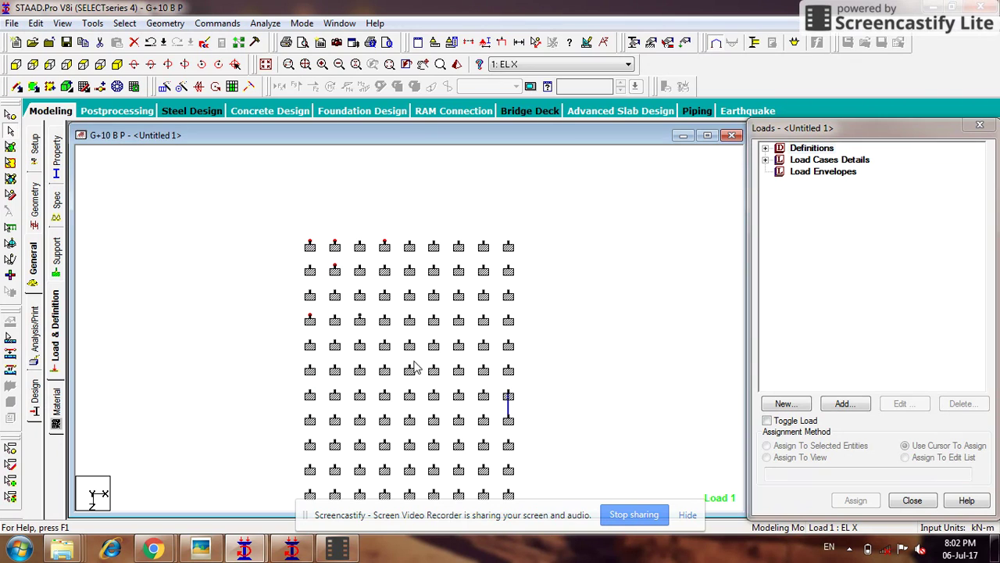
{"action": "scroll", "coordinate": [434, 384], "scroll_direction": "down", "scroll_amount": 1}
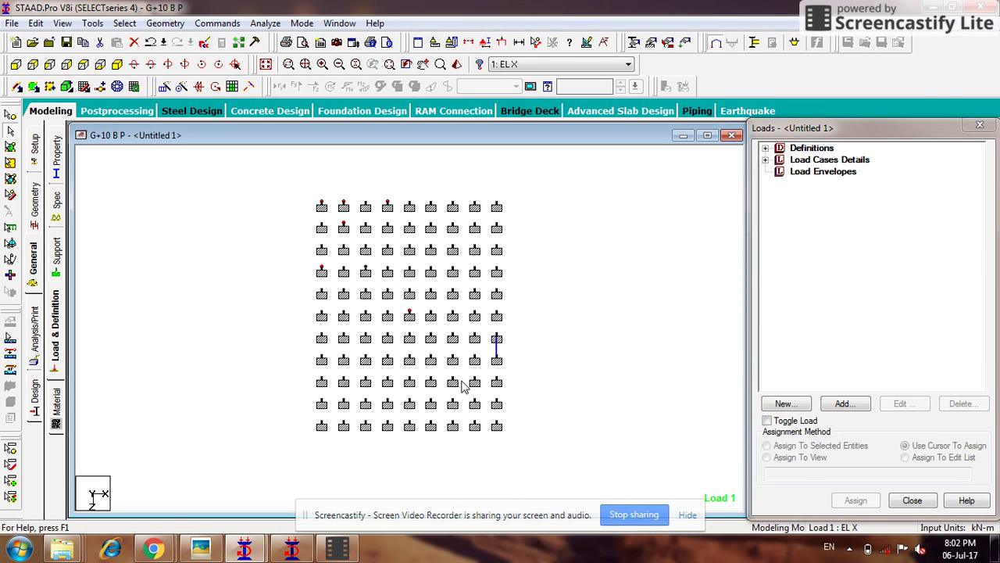
{"action": "left_click", "coordinate": [115, 66]}
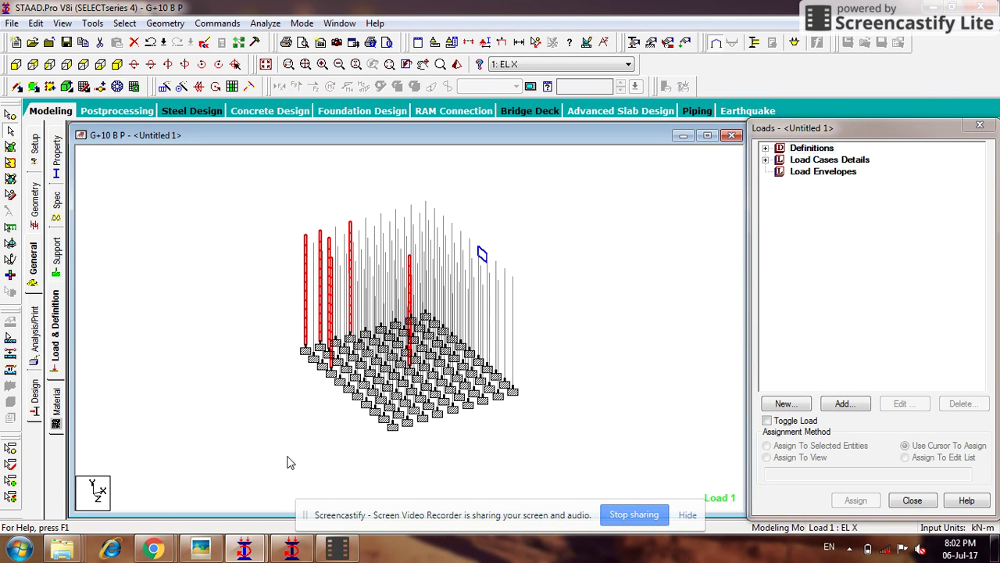
{"action": "right_click", "coordinate": [195, 300]}
{"action": "left_click", "coordinate": [242, 379]}
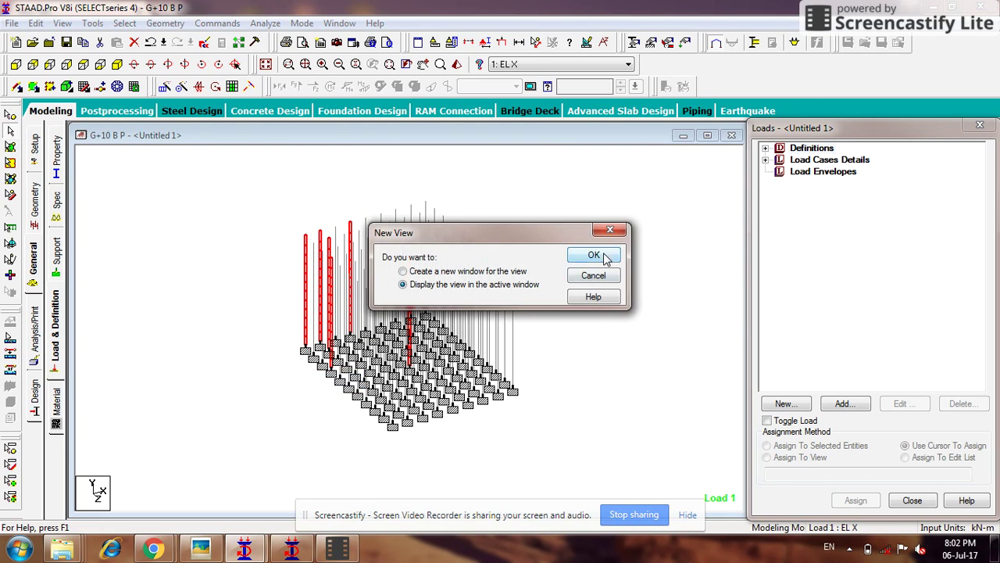
{"action": "left_click", "coordinate": [594, 255]}
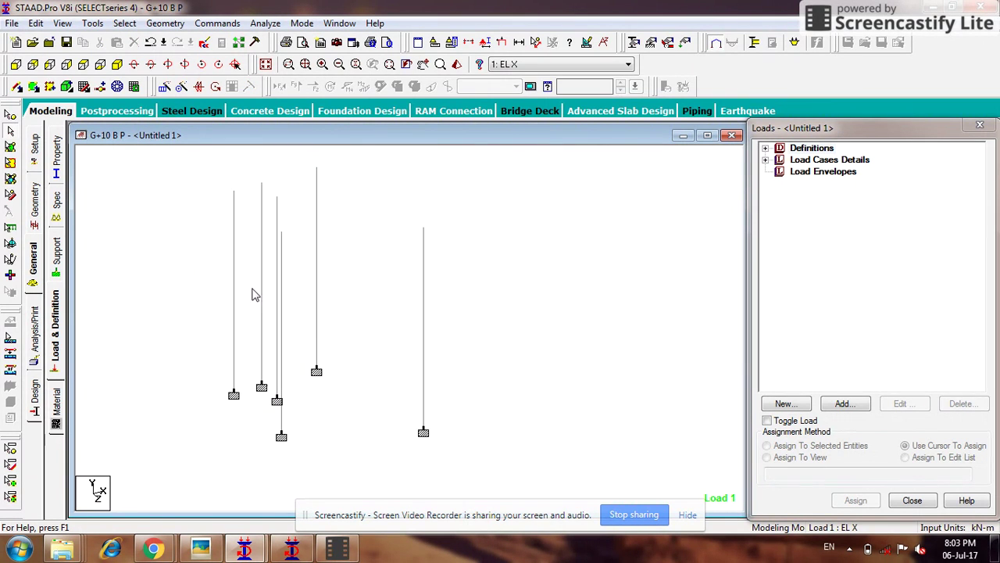
Step: Select the full outermost column, then only a single storey-height member near its top
{"action": "left_click_drag", "start_coordinate": [174, 453], "coordinate": [176, 452]}
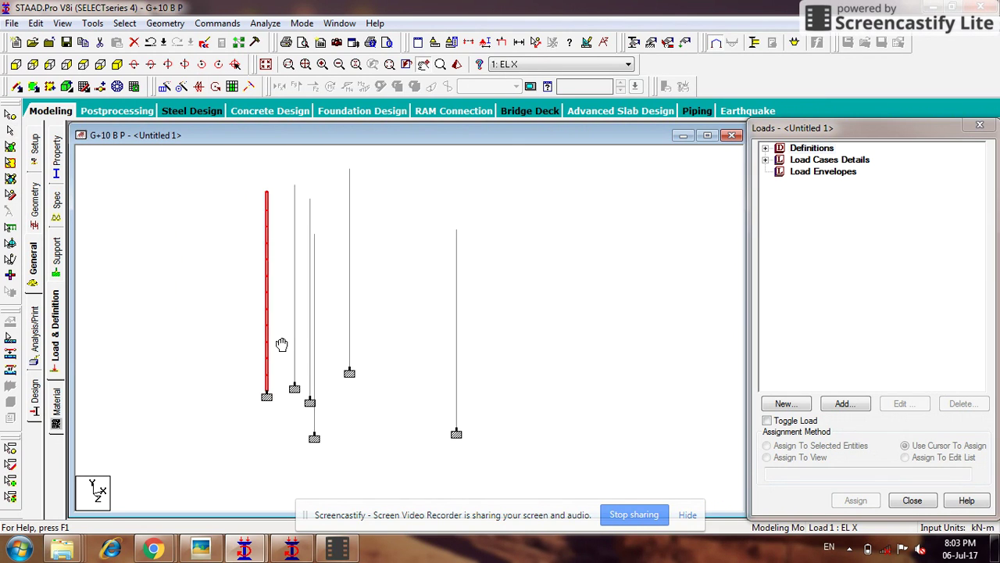
{"action": "middle_click_drag", "start_coordinate": [233, 294], "coordinate": [230, 261]}
{"action": "left_click", "coordinate": [285, 232]}
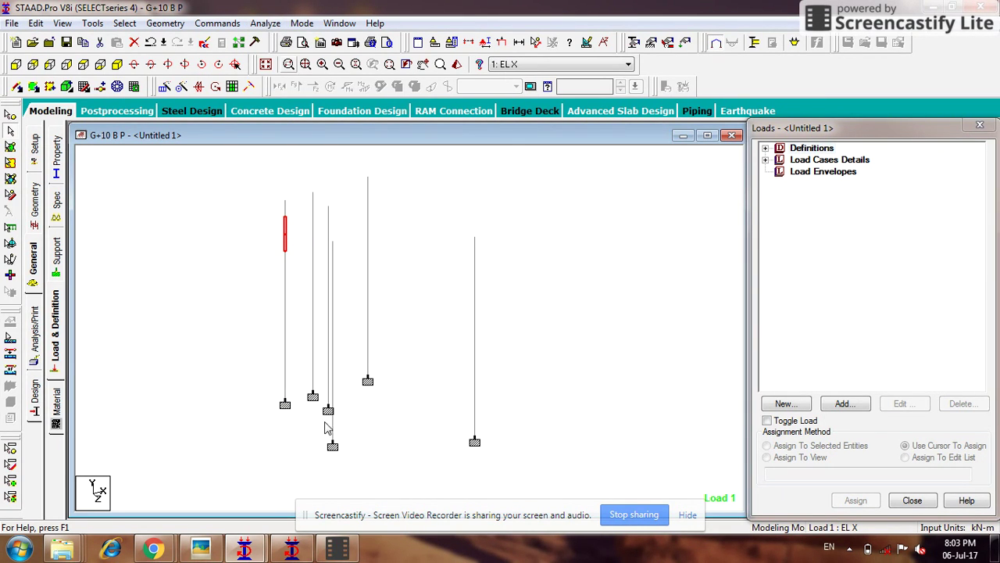
Step: Switch to the G+10 A model, view its analysis and design run log, and return to the G+10 B P model
{"action": "mouse_move", "coordinate": [244, 549]}
{"action": "left_click", "coordinate": [199, 476]}
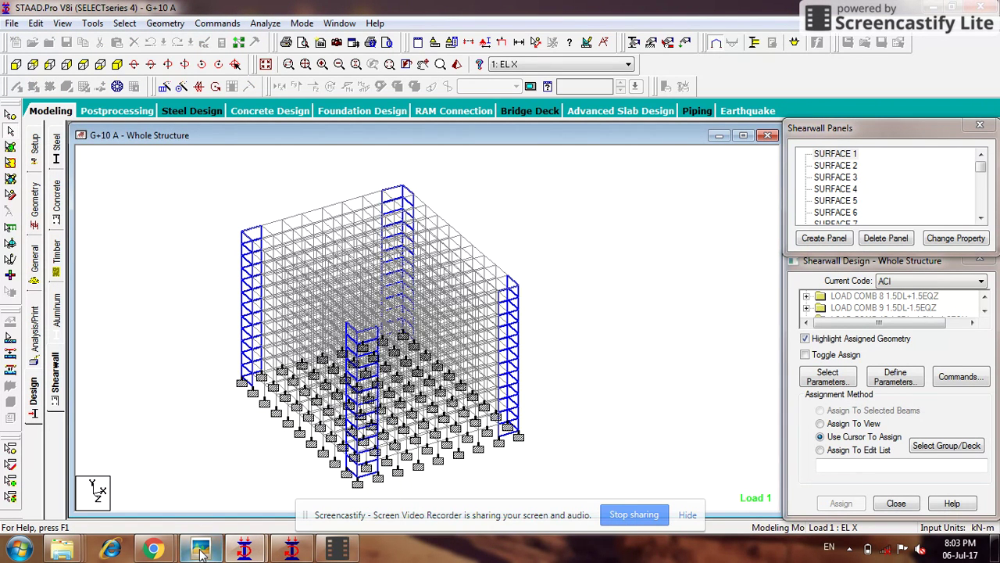
{"action": "mouse_move", "coordinate": [207, 553]}
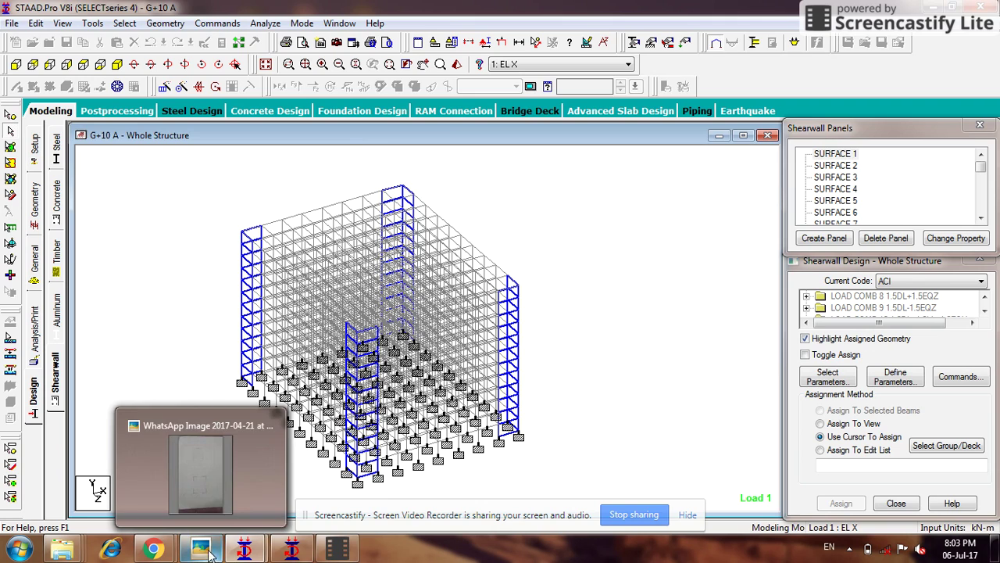
{"action": "left_click", "coordinate": [291, 549]}
{"action": "mouse_move", "coordinate": [245, 549]}
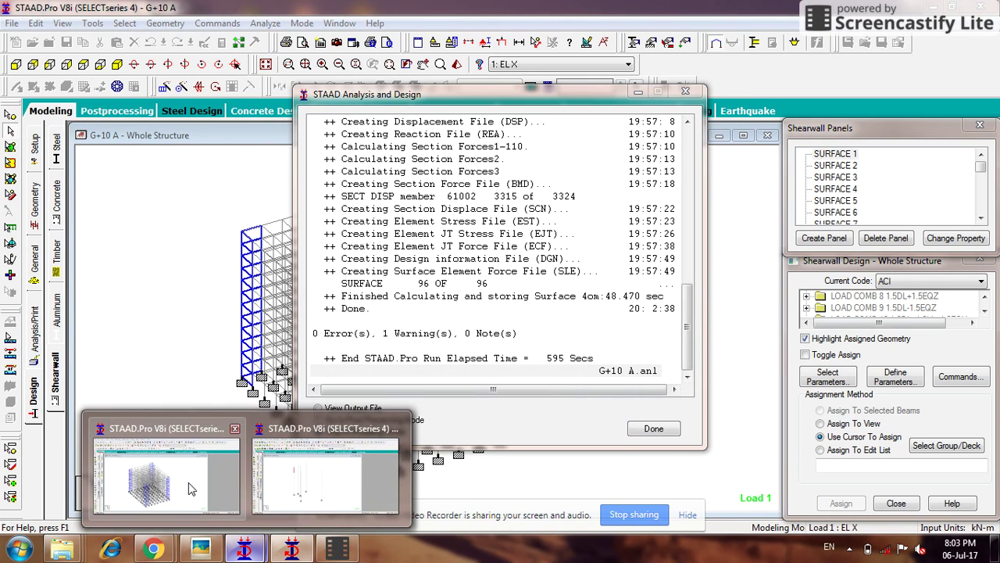
{"action": "left_click", "coordinate": [286, 483]}
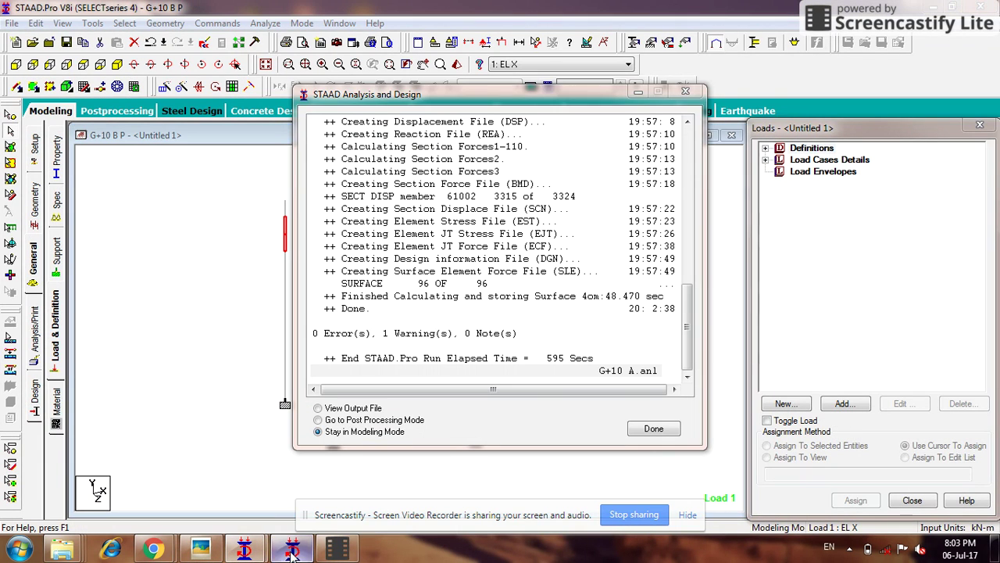
Step: Minimize the analysis window over the G+10 A model and go back to the isolated columns of G+10 B P
{"action": "mouse_move", "coordinate": [245, 549]}
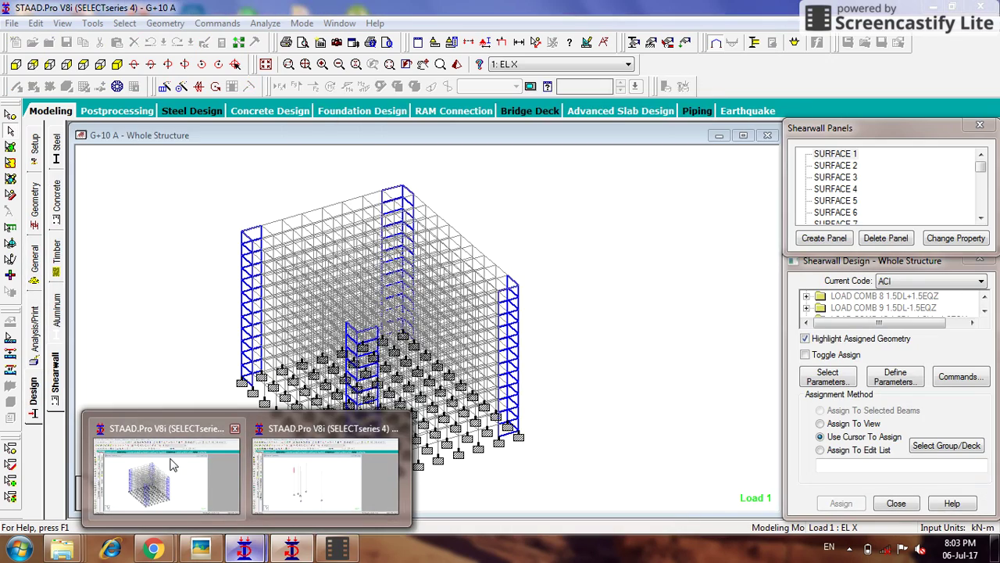
{"action": "left_click", "coordinate": [174, 465]}
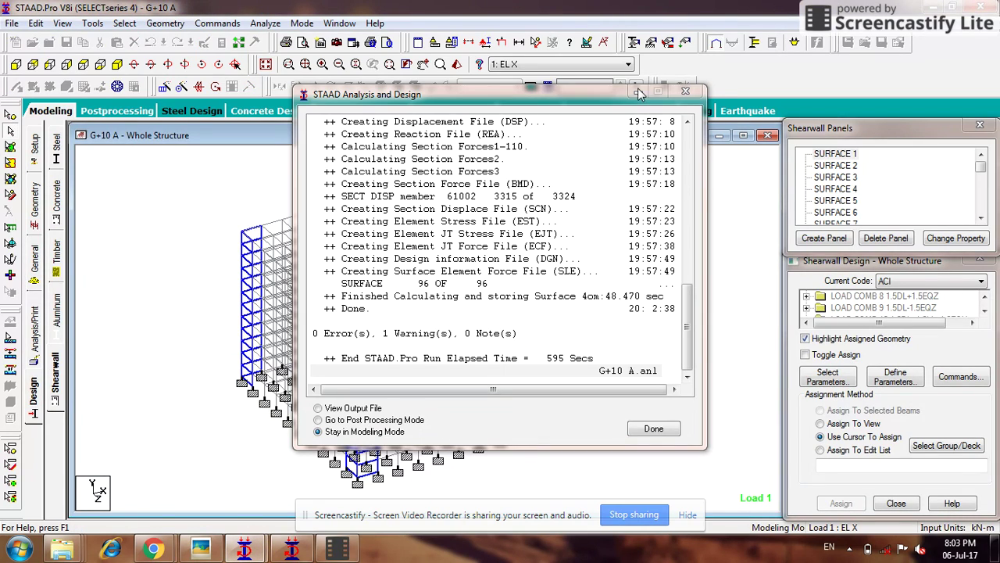
{"action": "left_click", "coordinate": [637, 93]}
{"action": "left_click", "coordinate": [293, 550]}
{"action": "left_click", "coordinate": [293, 551]}
{"action": "mouse_move", "coordinate": [245, 549]}
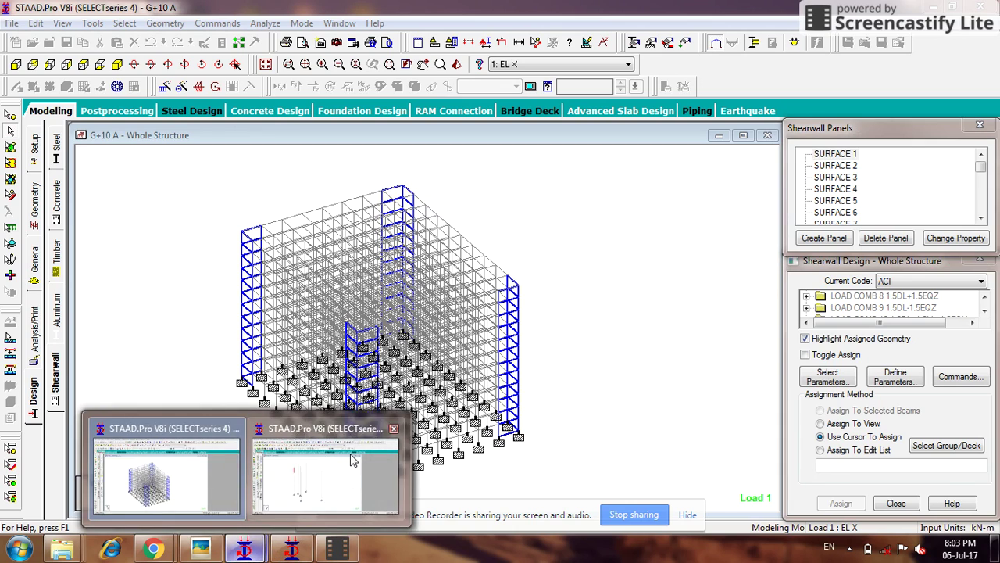
{"action": "left_click", "coordinate": [372, 427]}
{"action": "middle_click_drag", "start_coordinate": [304, 322], "coordinate": [321, 391]}
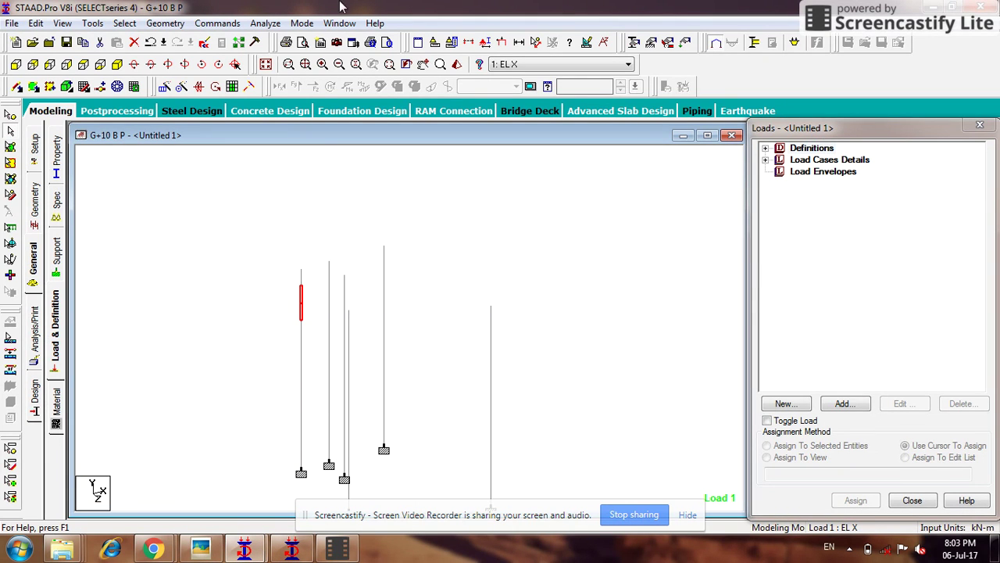